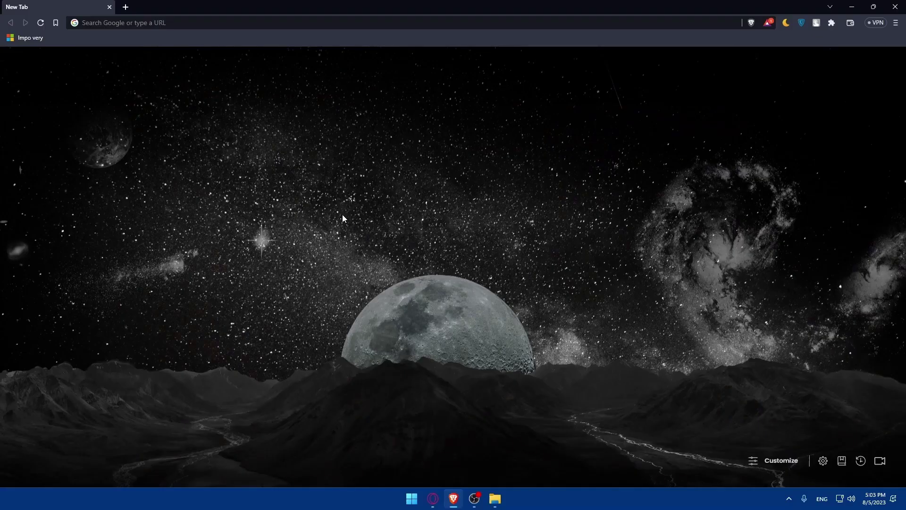
- Load shopify.com in the Brave browser
{"action": "left_click", "coordinate": [850, 6]}
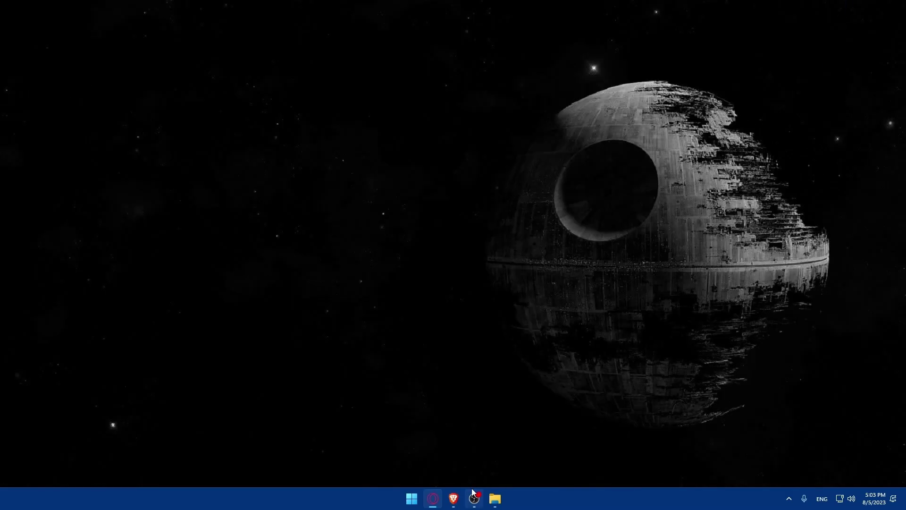
{"action": "left_click", "coordinate": [454, 498]}
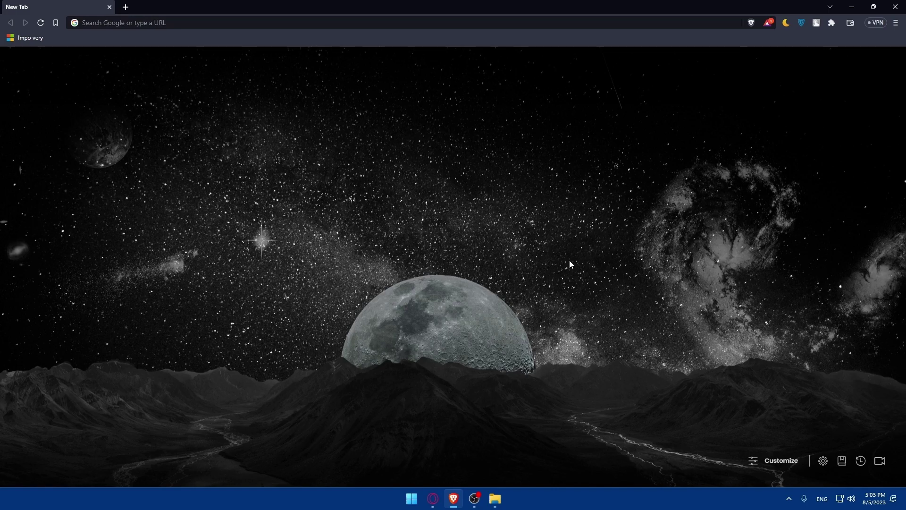
{"action": "left_click", "coordinate": [259, 24]}
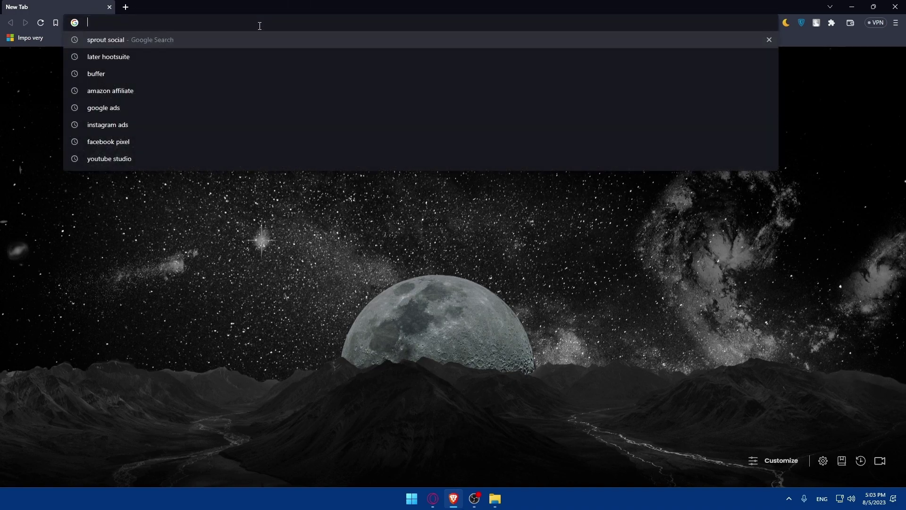
{"action": "type", "text": "shopify"}
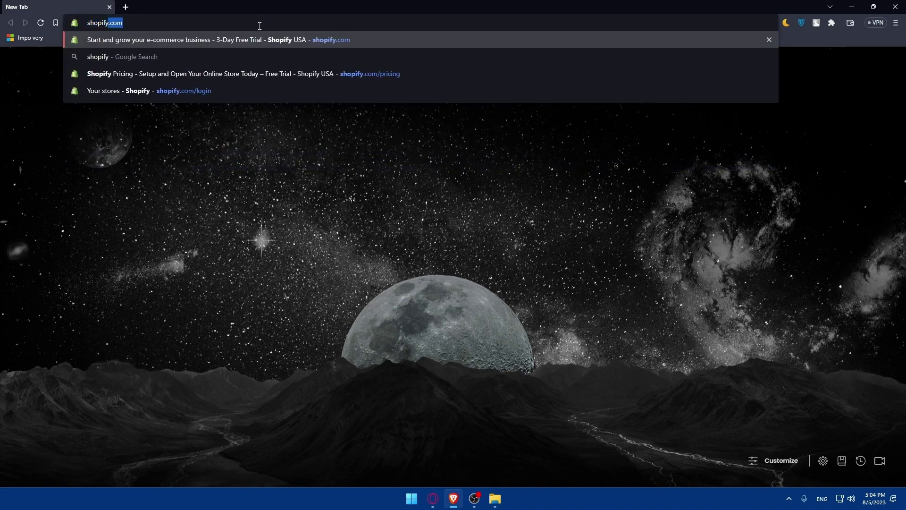
{"action": "type", "text": ".com"}
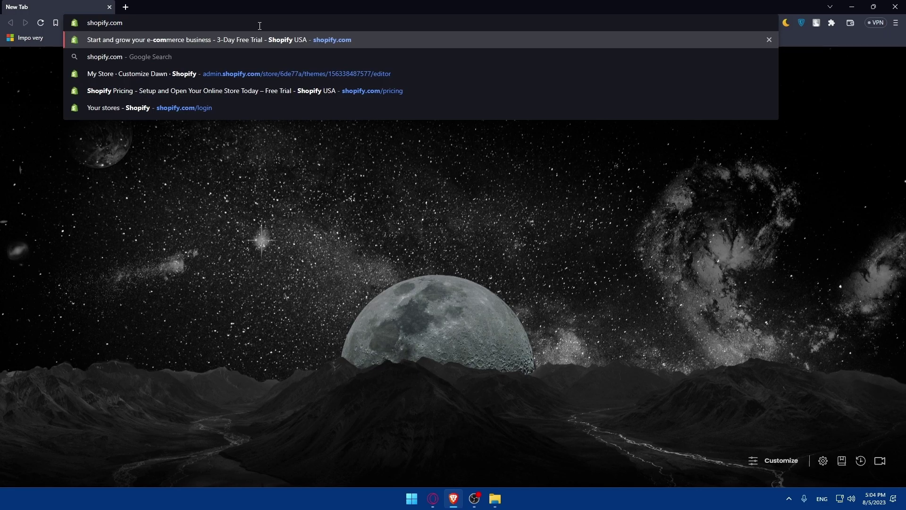
{"action": "key", "text": "Return"}
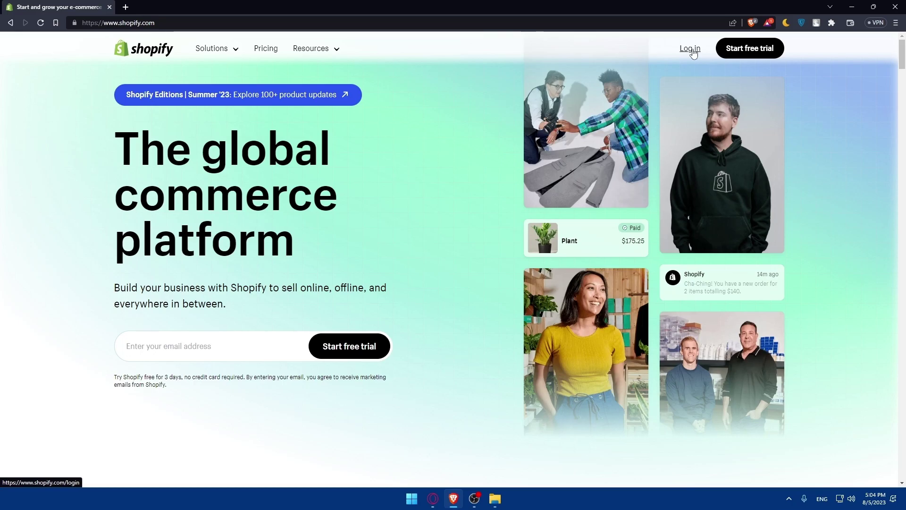
- Scroll through the Shopify homepage, then go to the Pricing page
{"action": "scroll", "coordinate": [675, 142], "scroll_direction": "down", "scroll_amount": 10}
{"action": "scroll", "coordinate": [675, 177], "scroll_direction": "down", "scroll_amount": 8}
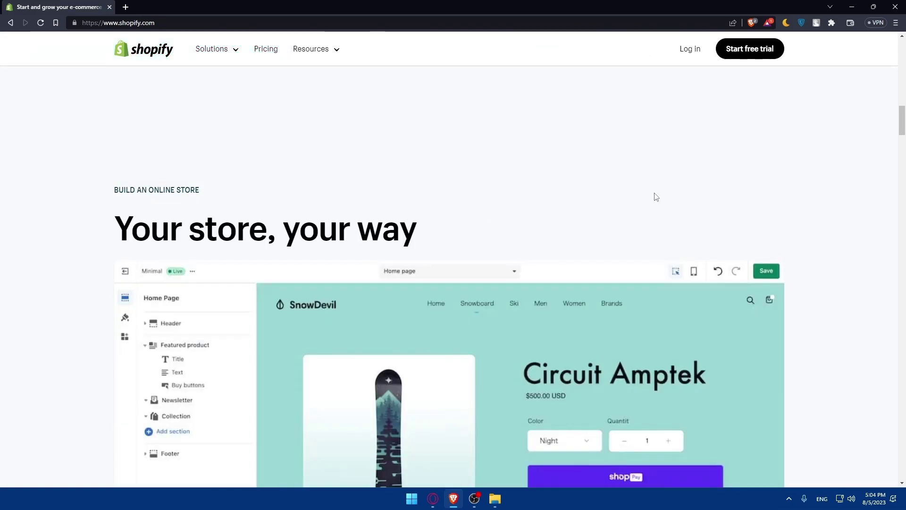
{"action": "scroll", "coordinate": [588, 219], "scroll_direction": "down", "scroll_amount": 15}
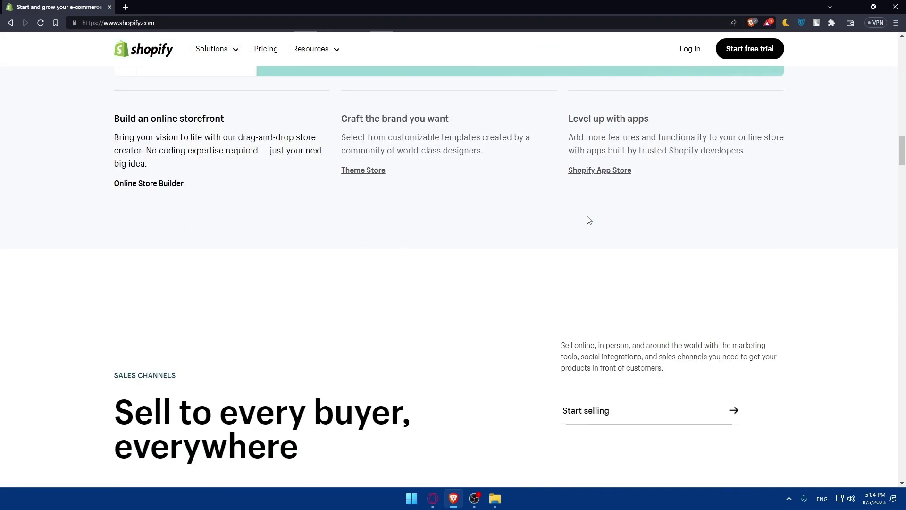
{"action": "scroll", "coordinate": [573, 242], "scroll_direction": "up", "scroll_amount": 20}
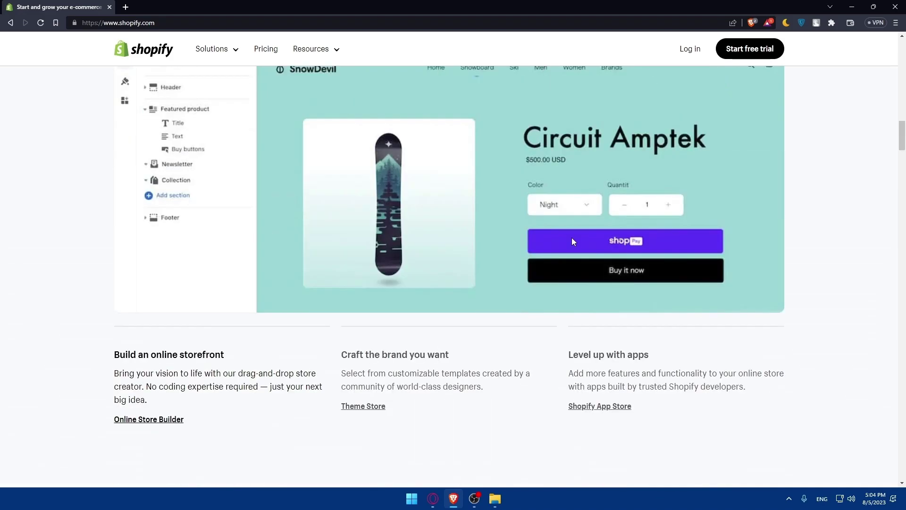
{"action": "scroll", "coordinate": [533, 144], "scroll_direction": "up", "scroll_amount": 10}
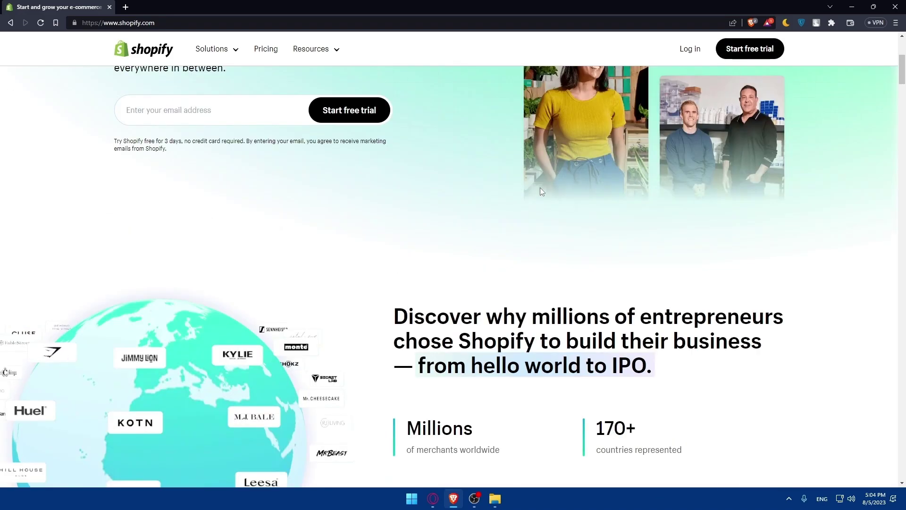
{"action": "left_click", "coordinate": [265, 51]}
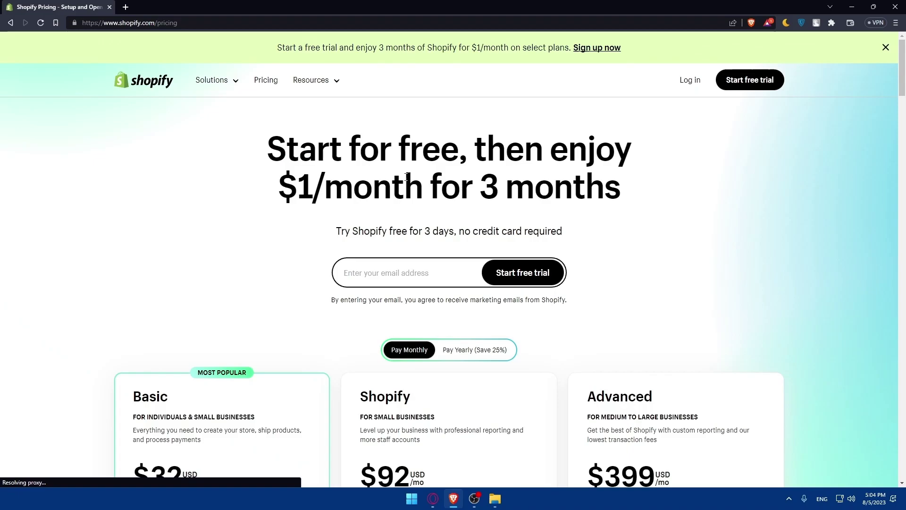
- Compare yearly and monthly prices, then expand and browse the full Basic/Shopify/Advanced feature comparison
{"action": "scroll", "coordinate": [311, 257], "scroll_direction": "down", "scroll_amount": 5}
{"action": "scroll", "coordinate": [678, 282], "scroll_direction": "up", "scroll_amount": 1}
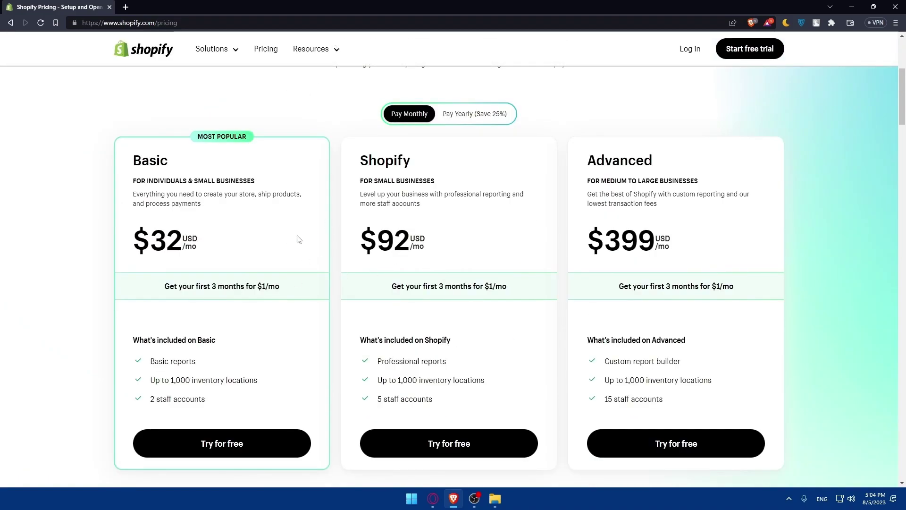
{"action": "scroll", "coordinate": [297, 328], "scroll_direction": "down", "scroll_amount": 2}
{"action": "scroll", "coordinate": [350, 209], "scroll_direction": "up", "scroll_amount": 2}
{"action": "left_click", "coordinate": [445, 120]}
{"action": "left_click", "coordinate": [413, 119]}
{"action": "scroll", "coordinate": [423, 205], "scroll_direction": "down", "scroll_amount": 6}
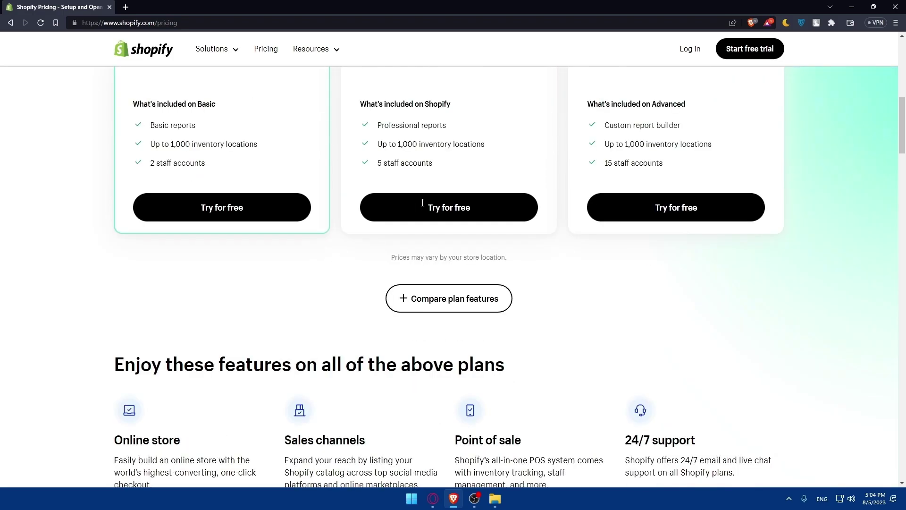
{"action": "left_click", "coordinate": [449, 221]}
{"action": "scroll", "coordinate": [444, 245], "scroll_direction": "down", "scroll_amount": 5}
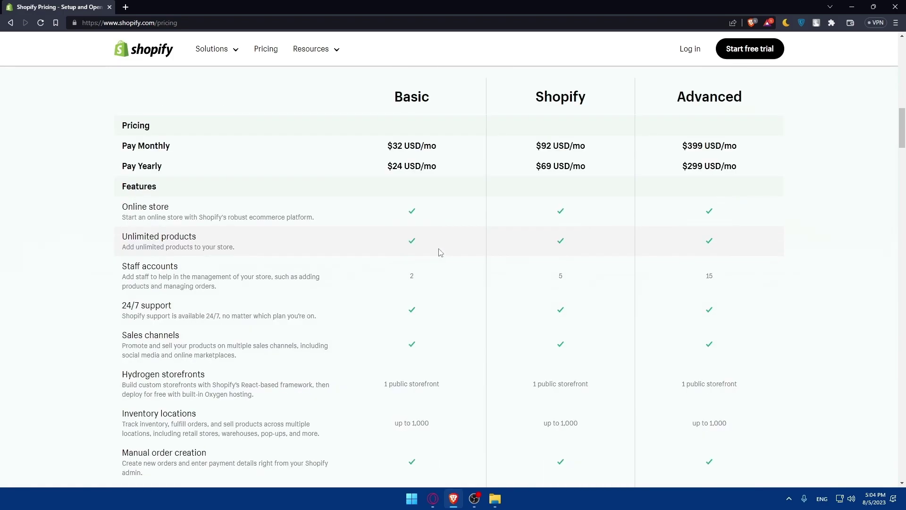
{"action": "scroll", "coordinate": [438, 251], "scroll_direction": "down", "scroll_amount": 10}
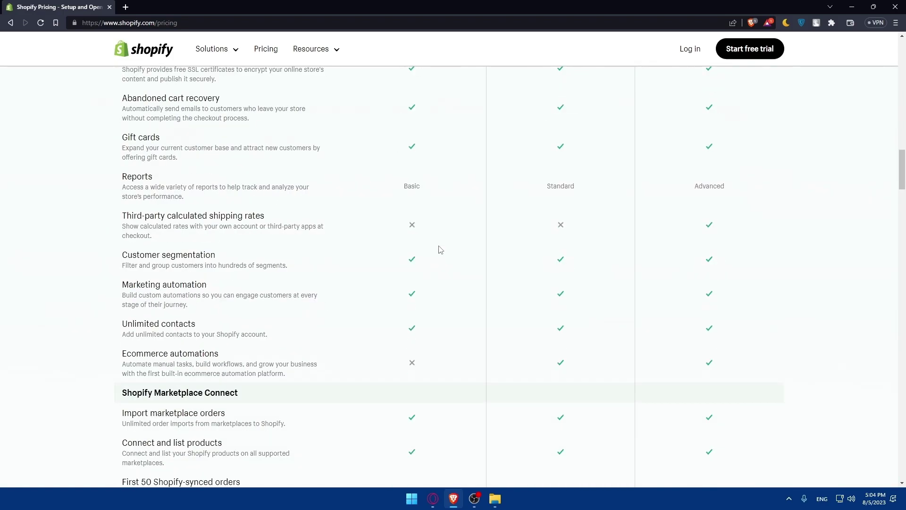
{"action": "scroll", "coordinate": [440, 250], "scroll_direction": "down", "scroll_amount": 12}
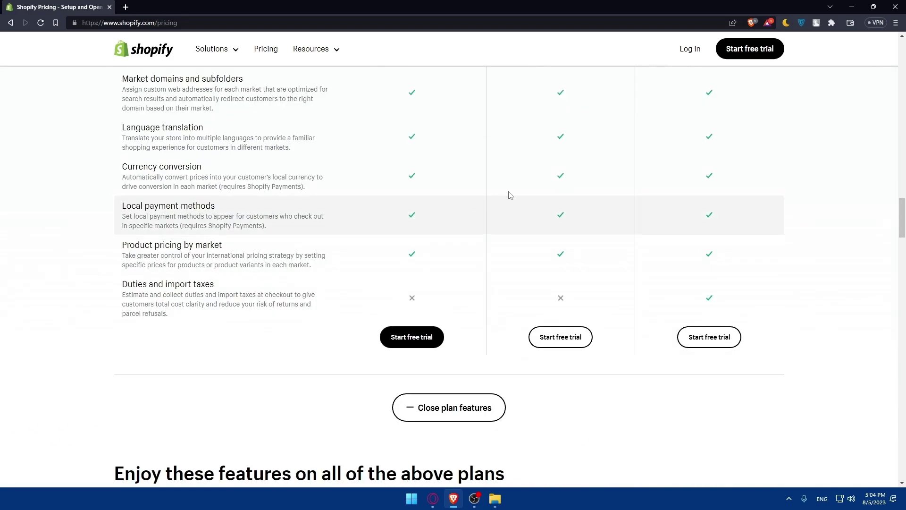
- Log in to the store admin and dismiss the trial-started notice
{"action": "left_click", "coordinate": [690, 51]}
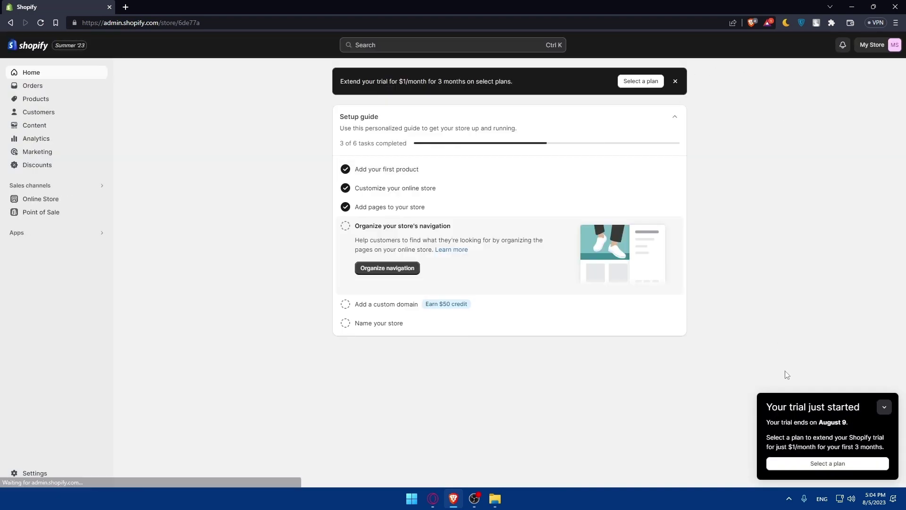
{"action": "left_click", "coordinate": [881, 407]}
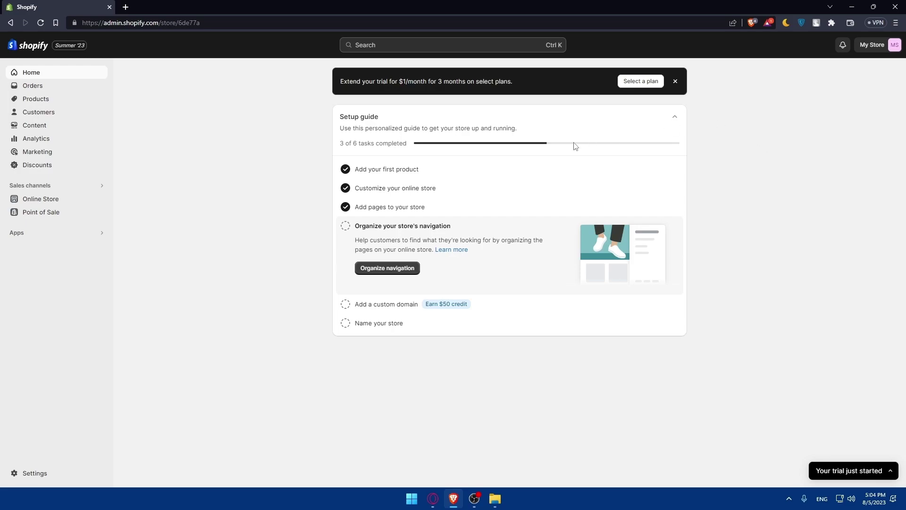
{"action": "left_click_drag", "start_coordinate": [382, 120], "coordinate": [319, 118]}
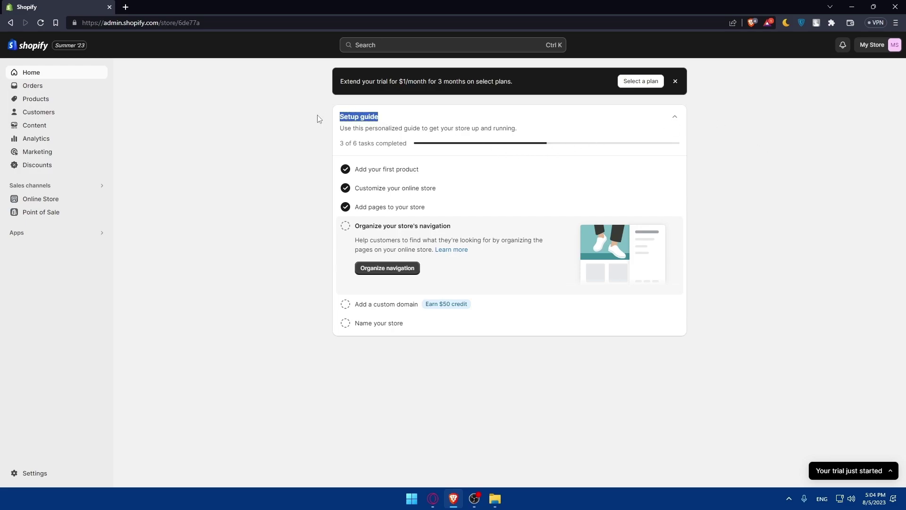
- Expand each setup guide task in turn, from Add your first product to Name your store
{"action": "left_click", "coordinate": [444, 175]}
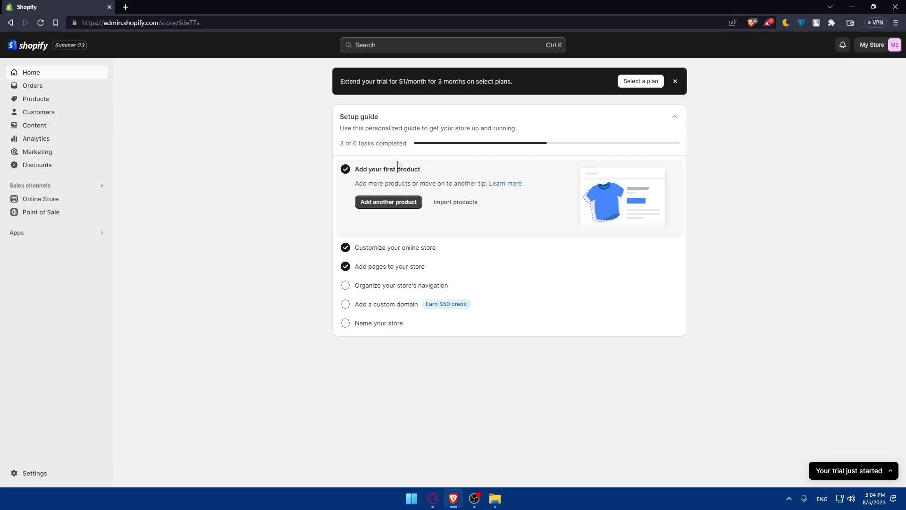
{"action": "left_click", "coordinate": [401, 253]}
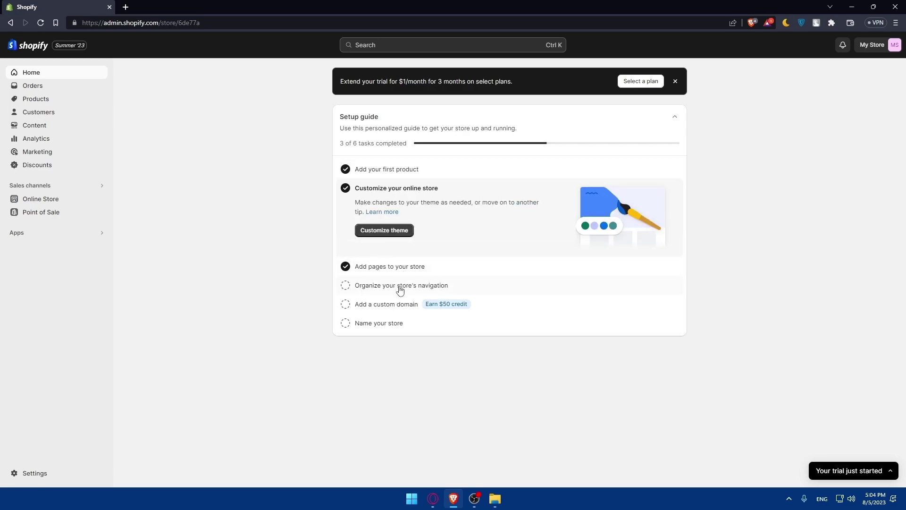
{"action": "left_click", "coordinate": [399, 272]}
{"action": "left_click", "coordinate": [393, 289]}
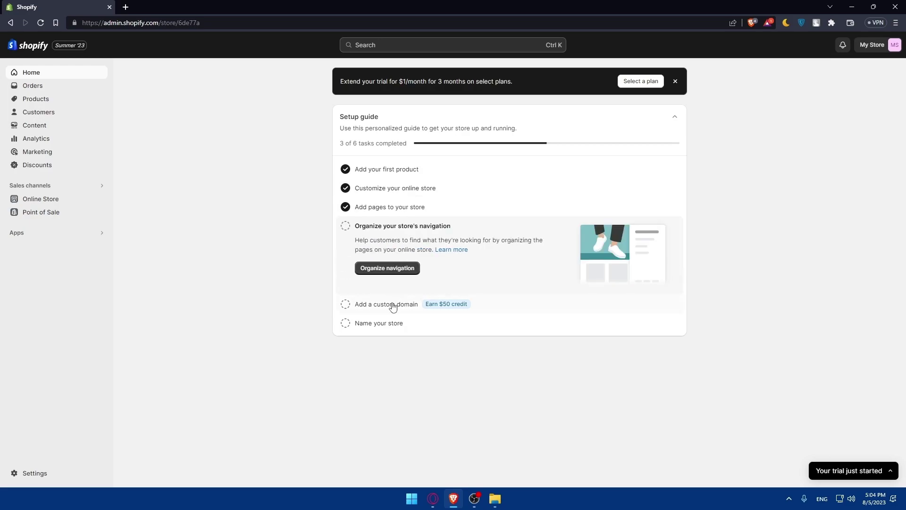
{"action": "left_click", "coordinate": [399, 315]}
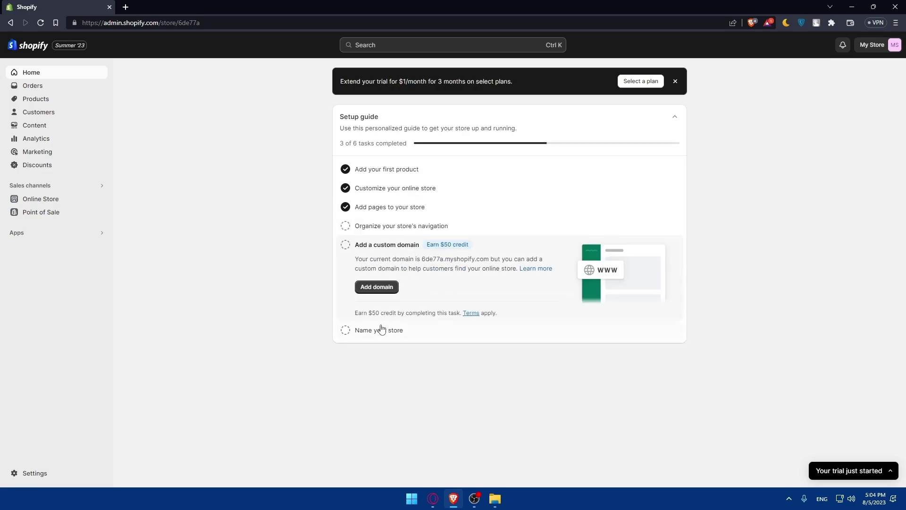
{"action": "left_click", "coordinate": [424, 338]}
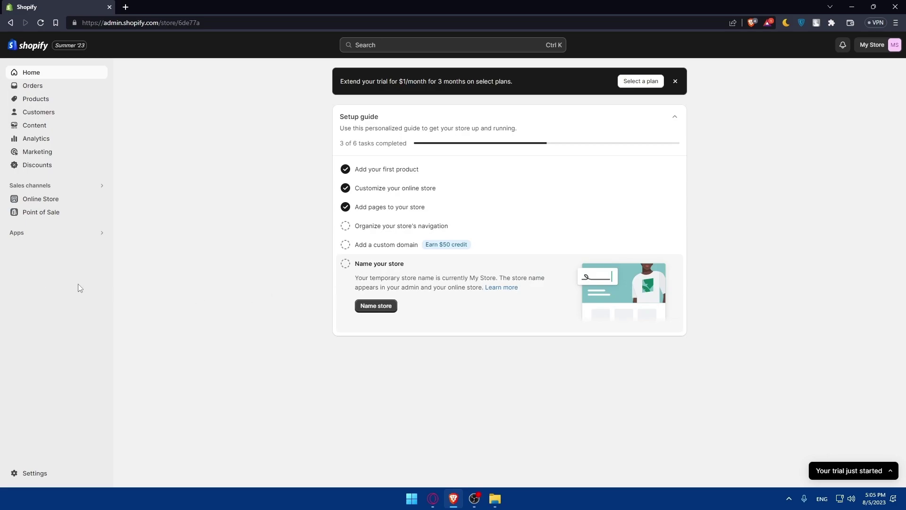
- Reopen Add a custom domain to view the current myshopify domain, then expand Add pages to your store
{"action": "left_click", "coordinate": [379, 250]}
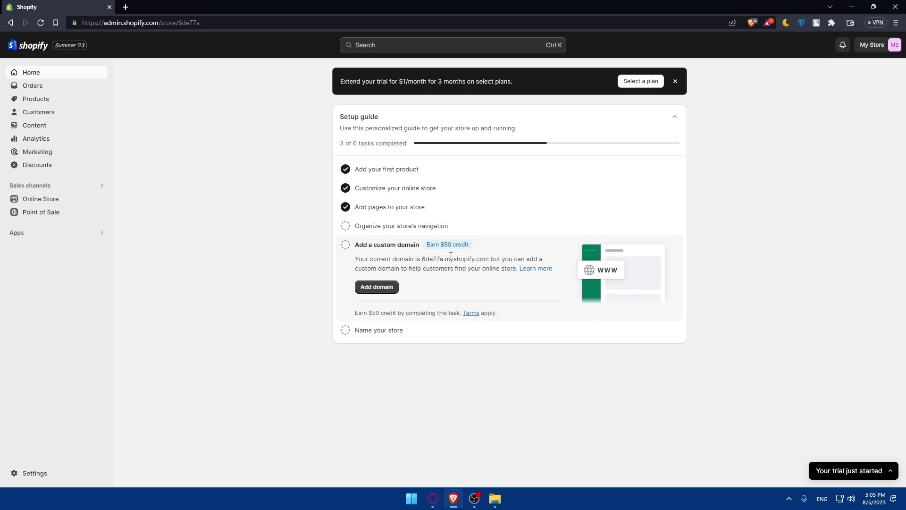
{"action": "mouse_move", "coordinate": [445, 250]}
{"action": "left_click_drag", "start_coordinate": [419, 260], "coordinate": [457, 277]}
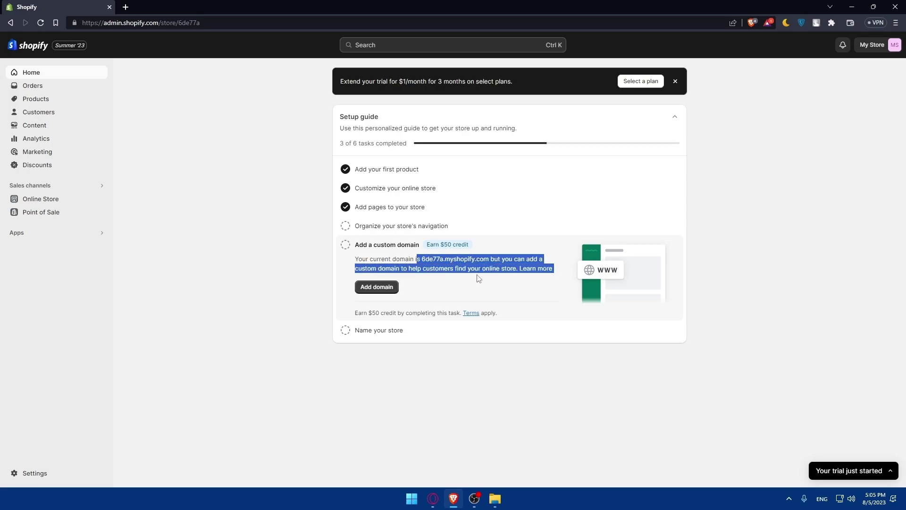
{"action": "left_click", "coordinate": [560, 208]}
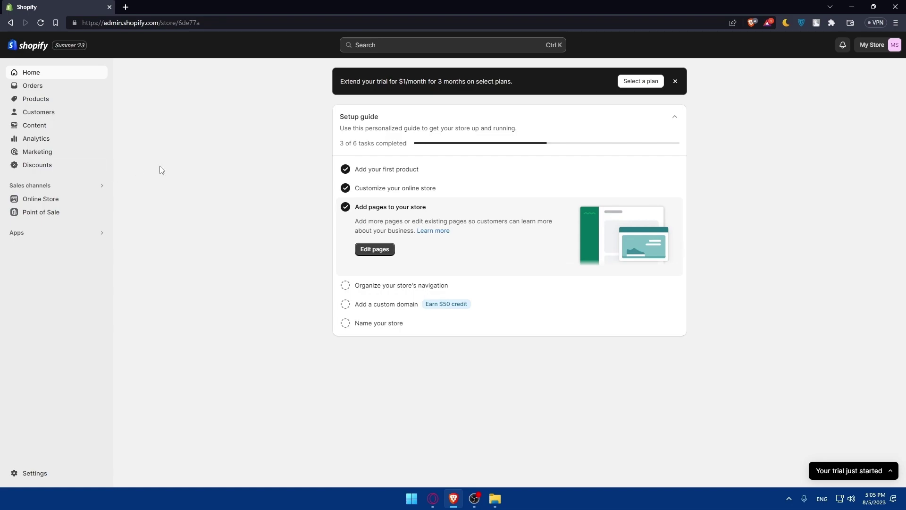
- Open Online Store Themes and browse the current Dawn theme and the popular free themes
{"action": "left_click", "coordinate": [59, 200]}
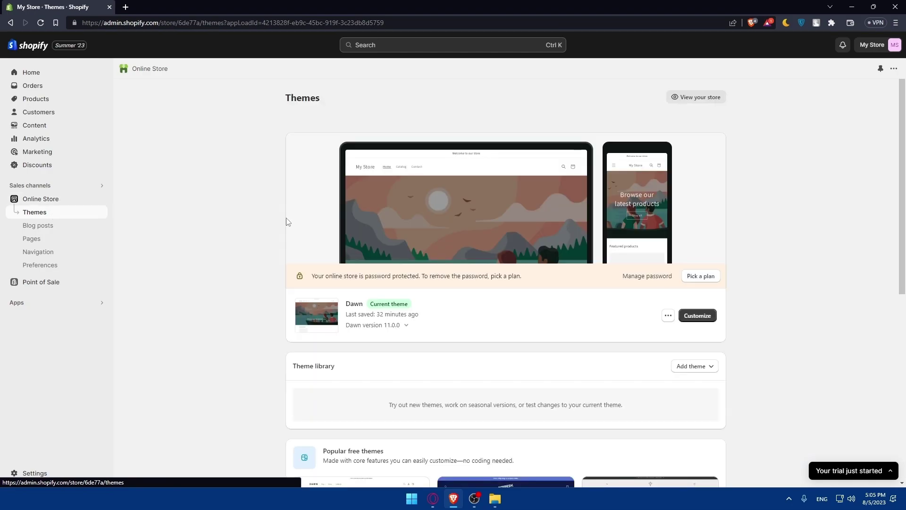
{"action": "scroll", "coordinate": [478, 250], "scroll_direction": "down", "scroll_amount": 5}
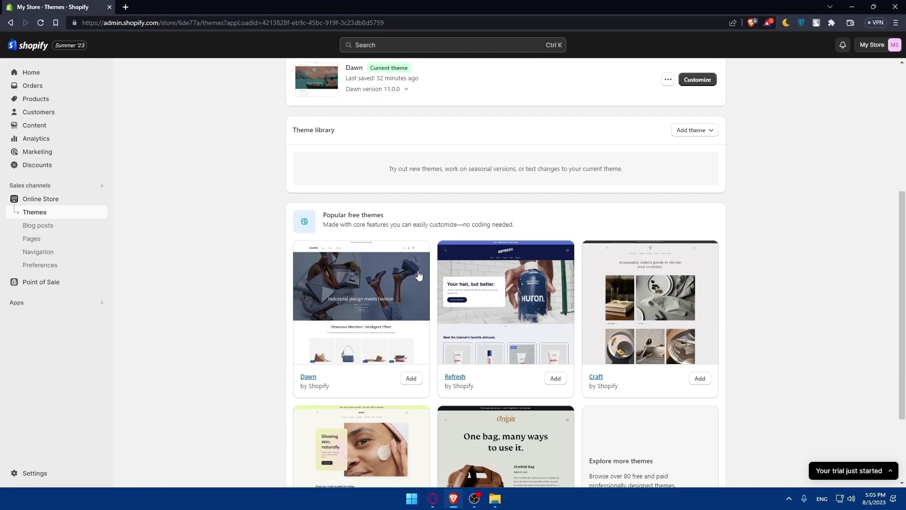
{"action": "scroll", "coordinate": [388, 273], "scroll_direction": "down", "scroll_amount": 2}
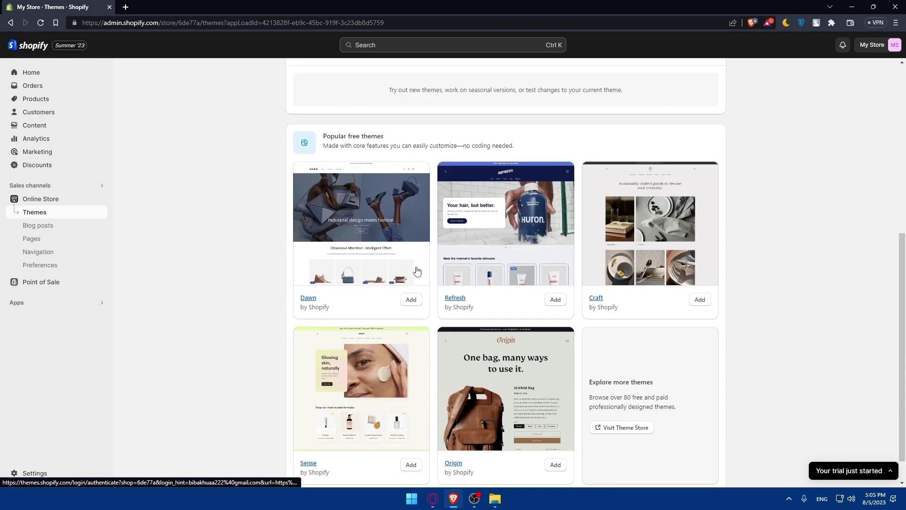
{"action": "scroll", "coordinate": [471, 265], "scroll_direction": "down", "scroll_amount": 1}
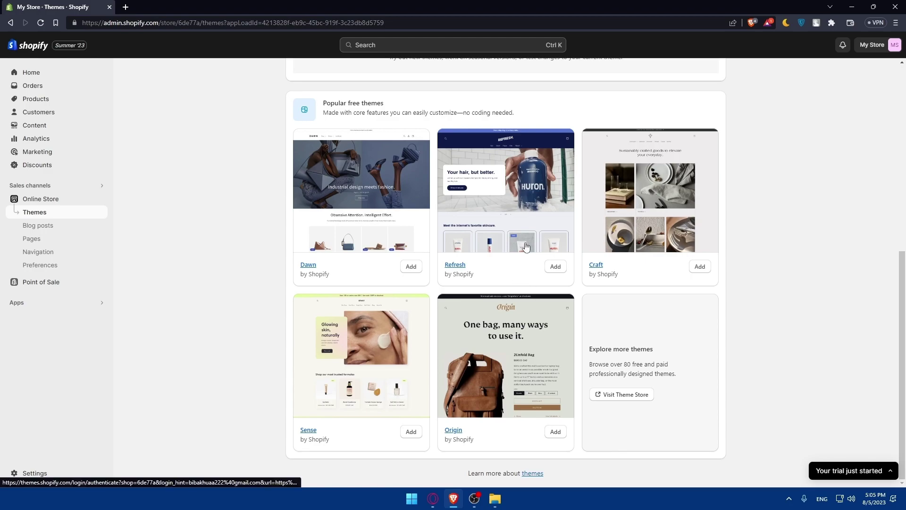
{"action": "scroll", "coordinate": [467, 255], "scroll_direction": "up", "scroll_amount": 6}
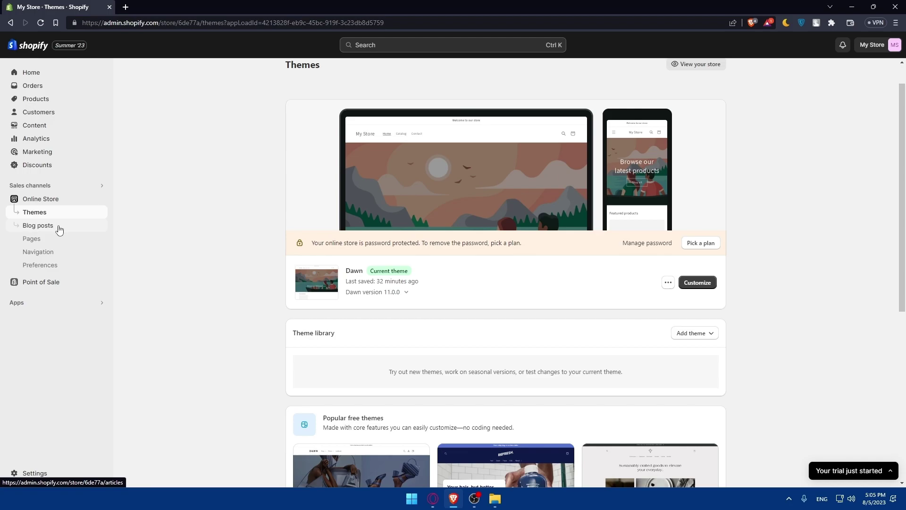
- Go to Online Store Preferences and scroll down to password protection and reCAPTCHA spam settings
{"action": "left_click", "coordinate": [55, 253]}
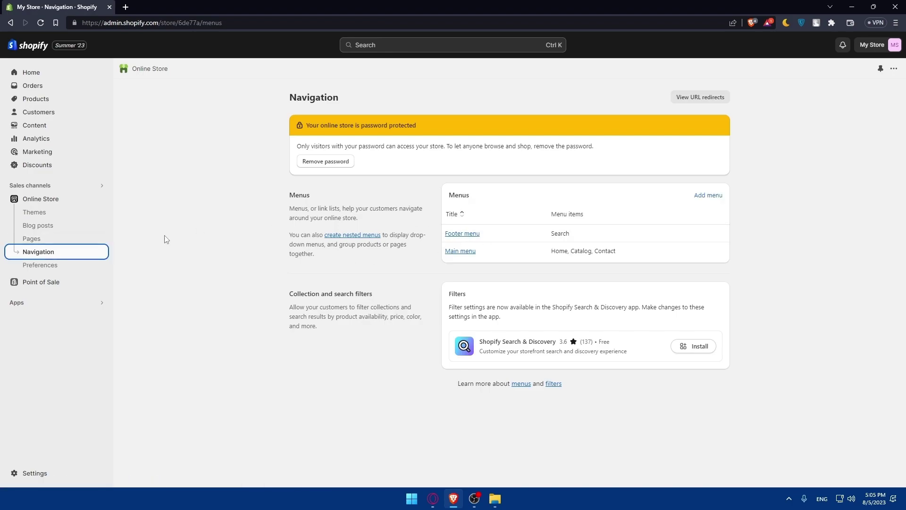
{"action": "left_click", "coordinate": [50, 267]}
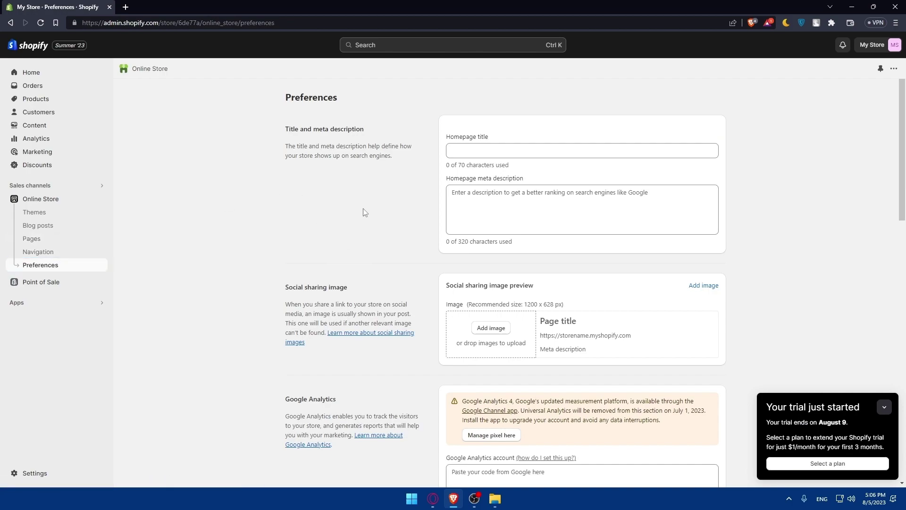
{"action": "scroll", "coordinate": [346, 173], "scroll_direction": "down", "scroll_amount": 3}
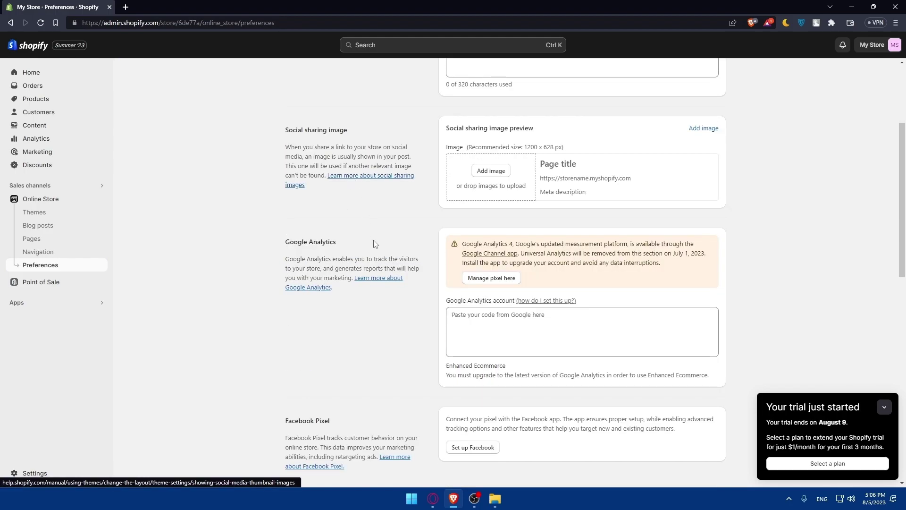
{"action": "scroll", "coordinate": [370, 271], "scroll_direction": "down", "scroll_amount": 3}
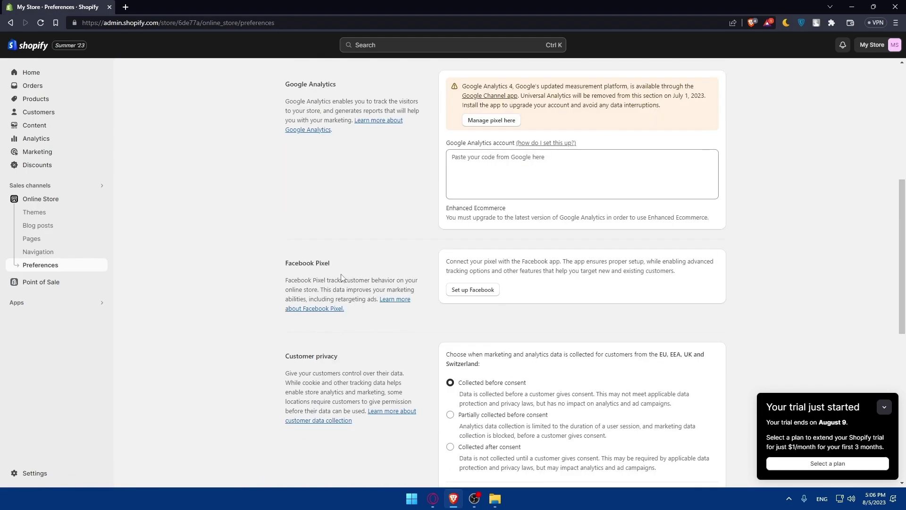
{"action": "scroll", "coordinate": [370, 281], "scroll_direction": "down", "scroll_amount": 2}
{"action": "scroll", "coordinate": [373, 283], "scroll_direction": "down", "scroll_amount": 6}
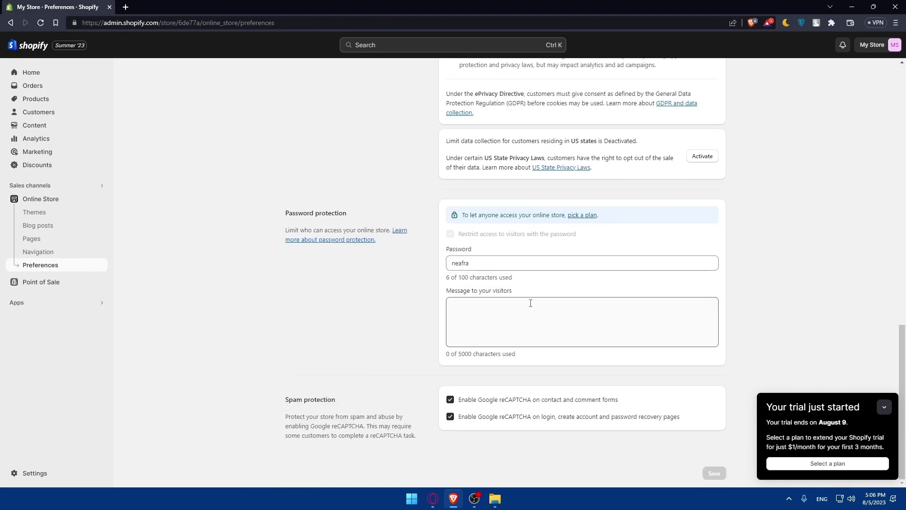
- Return to Home and follow the Add a custom domain task toward domain settings
{"action": "left_click", "coordinate": [884, 407]}
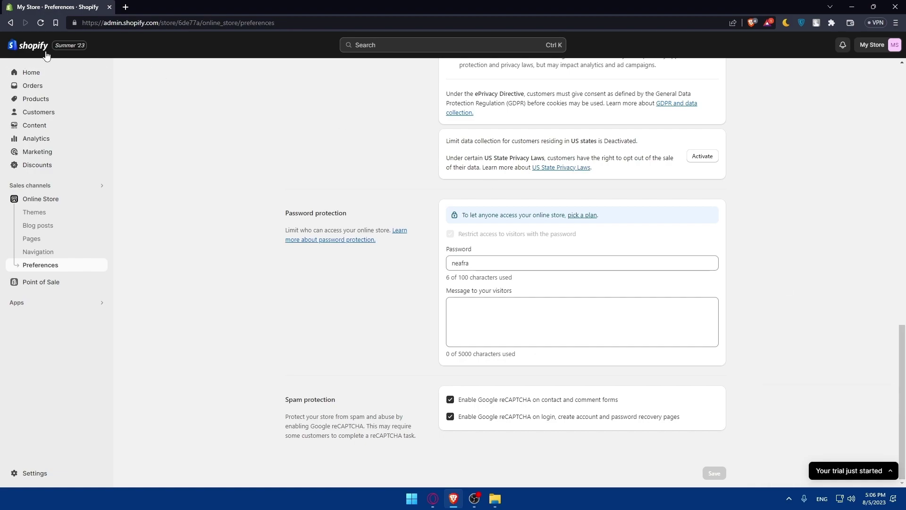
{"action": "left_click", "coordinate": [43, 72]}
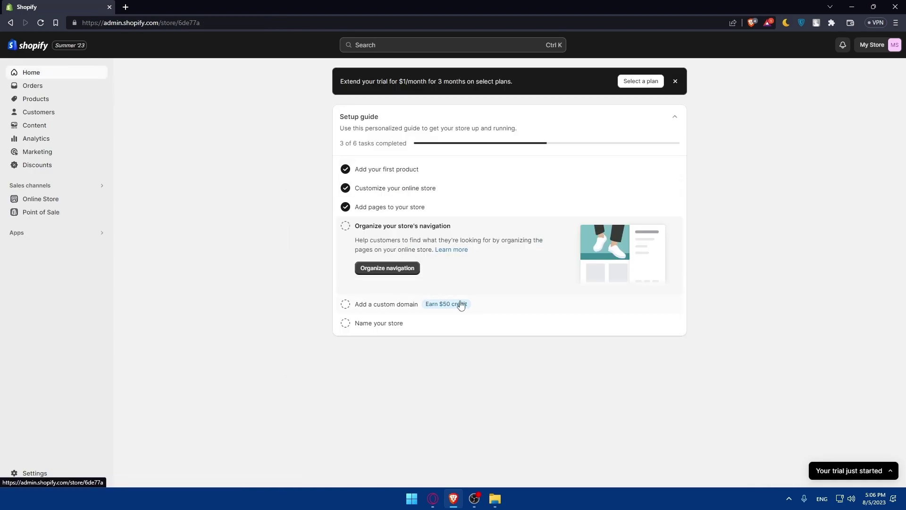
{"action": "left_click", "coordinate": [495, 305]}
{"action": "left_click", "coordinate": [372, 287]}
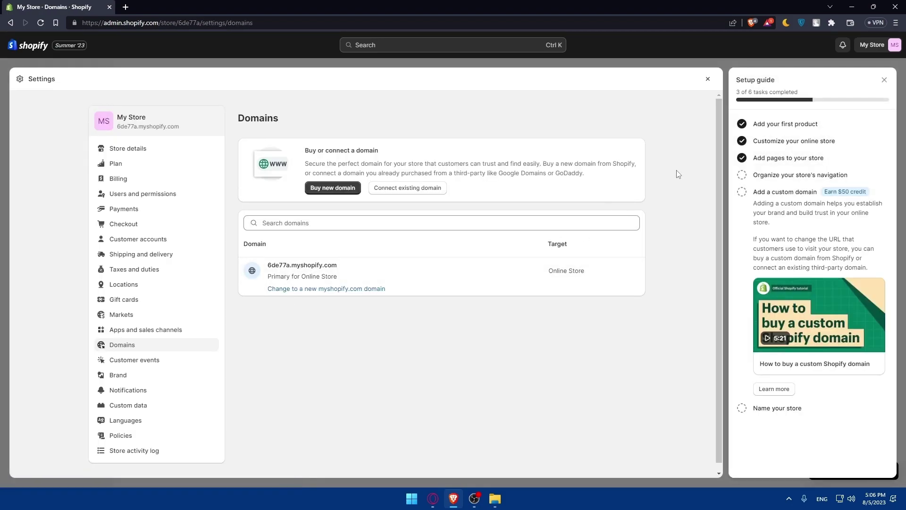
- Open Settings and switch to Domains, showing 6de77a.myshopify.com as the primary domain
{"action": "left_click", "coordinate": [884, 81]}
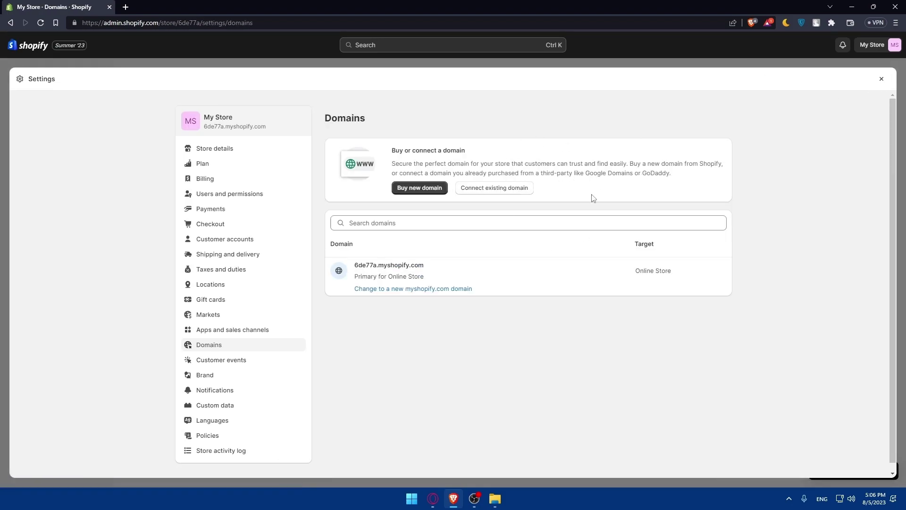
{"action": "left_click", "coordinate": [881, 79]}
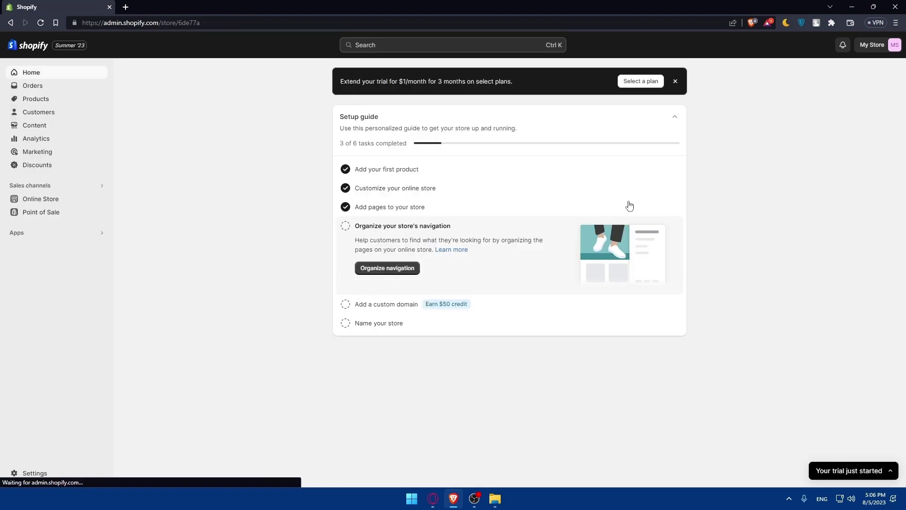
{"action": "left_click", "coordinate": [40, 472]}
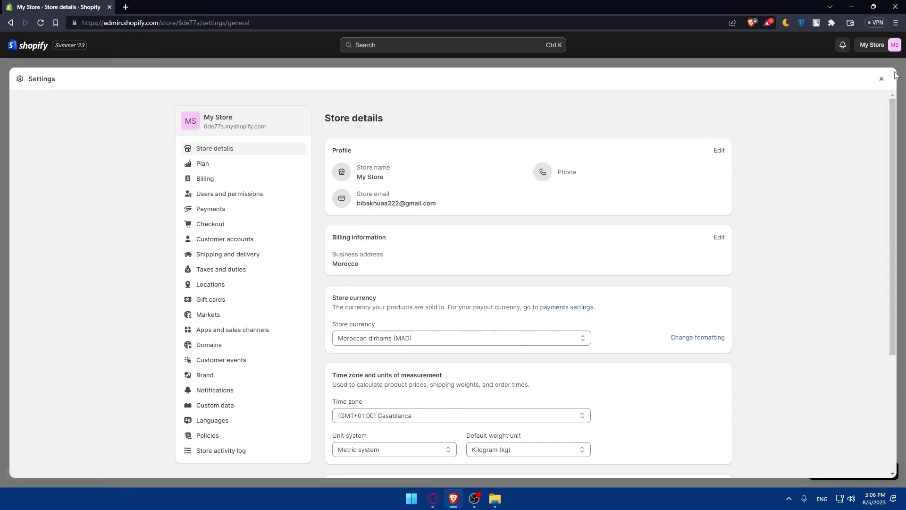
{"action": "left_click", "coordinate": [881, 79]}
{"action": "left_click", "coordinate": [40, 475]}
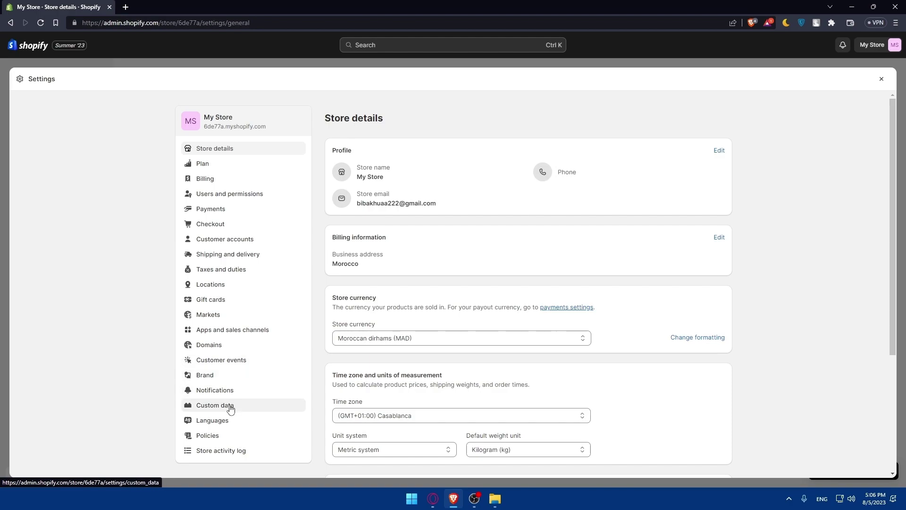
{"action": "left_click", "coordinate": [219, 344]}
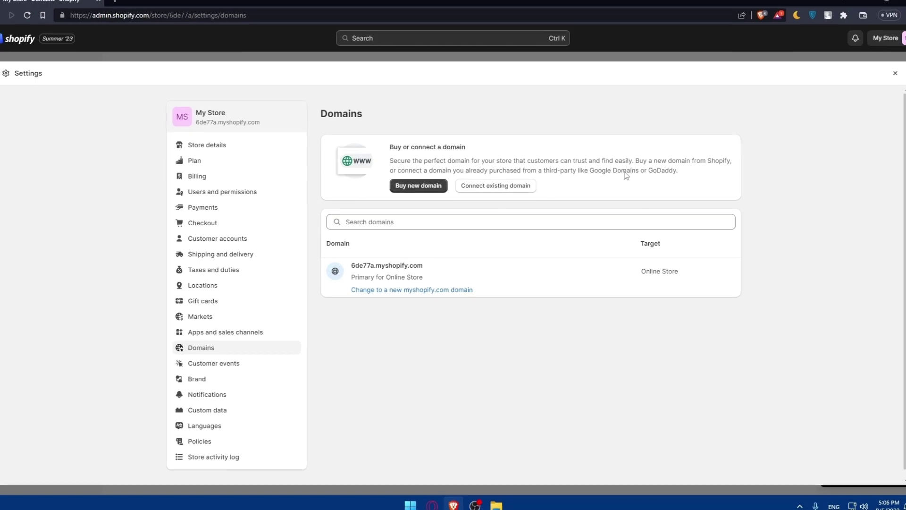
- Search for hellofromworlds66 on Buy new domain and check the .com price of $15.00/year
{"action": "left_click", "coordinate": [425, 187]}
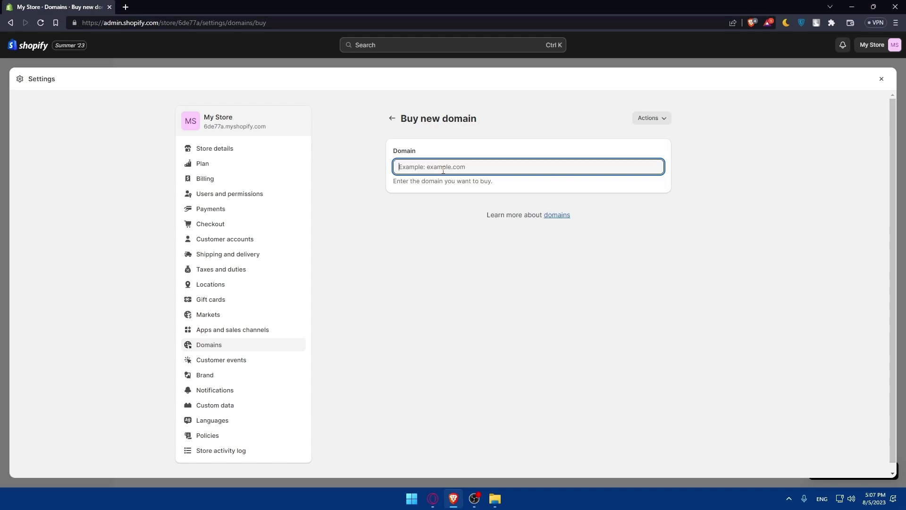
{"action": "type", "text": "hel"}
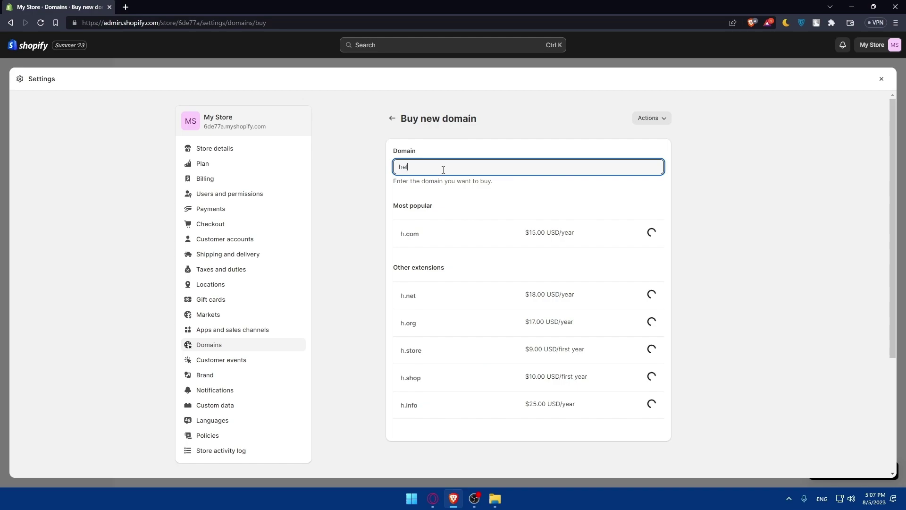
{"action": "type", "text": "lofromworlds66"}
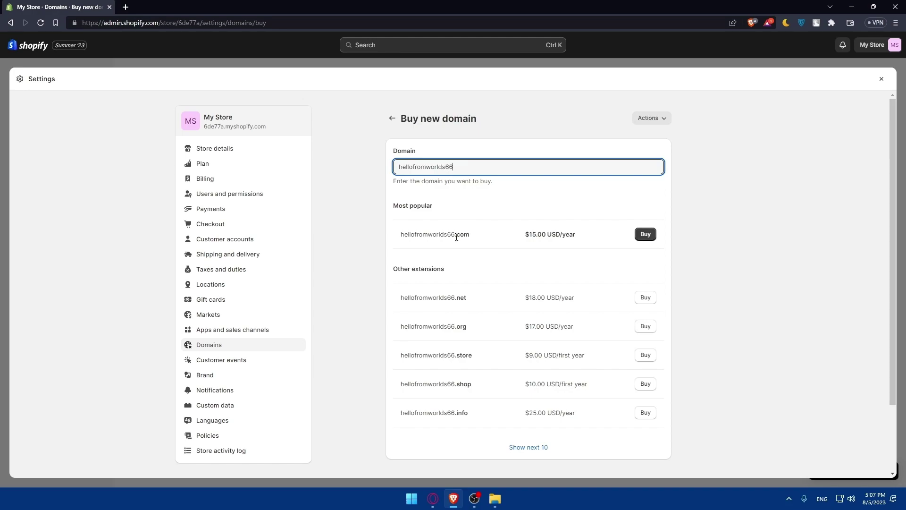
{"action": "left_click_drag", "start_coordinate": [470, 237], "coordinate": [400, 235]}
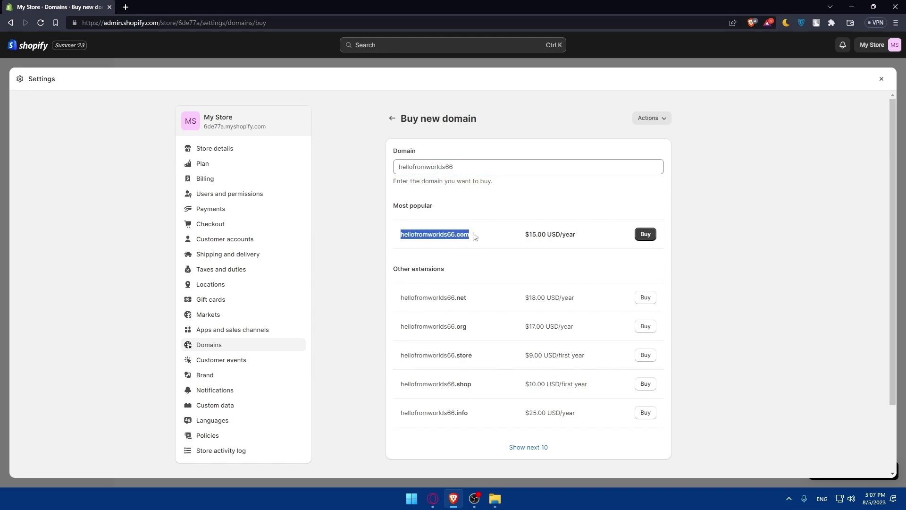
{"action": "left_click", "coordinate": [468, 234]}
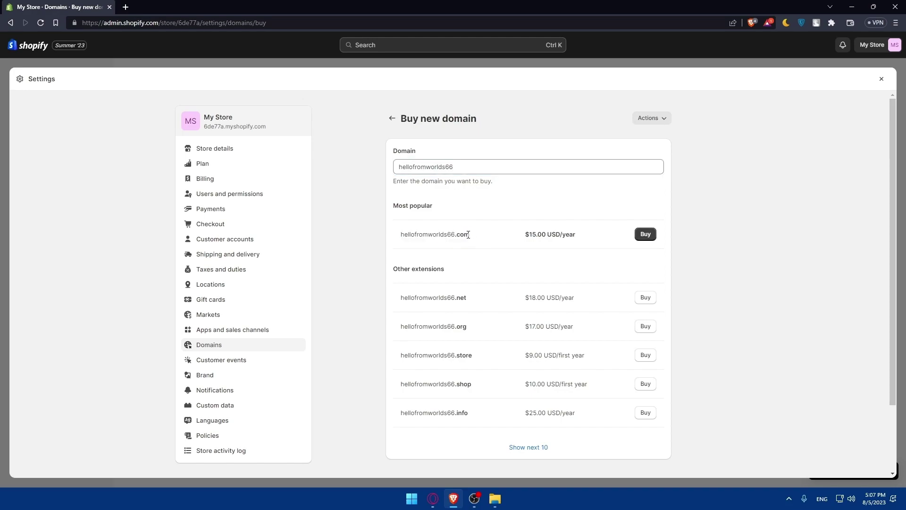
{"action": "left_click_drag", "start_coordinate": [522, 234], "coordinate": [573, 235]}
{"action": "left_click", "coordinate": [585, 241]}
- Compare the .net, .org ($17.00), .store and .shop prices and load ten more extensions
{"action": "left_click_drag", "start_coordinate": [466, 294], "coordinate": [459, 298]}
{"action": "left_click_drag", "start_coordinate": [525, 298], "coordinate": [554, 298]}
{"action": "left_click_drag", "start_coordinate": [468, 331], "coordinate": [456, 328]}
{"action": "left_click_drag", "start_coordinate": [525, 326], "coordinate": [550, 355]}
{"action": "left_click_drag", "start_coordinate": [473, 355], "coordinate": [452, 385]}
{"action": "left_click_drag", "start_coordinate": [567, 385], "coordinate": [525, 385]}
{"action": "left_click", "coordinate": [528, 447]}
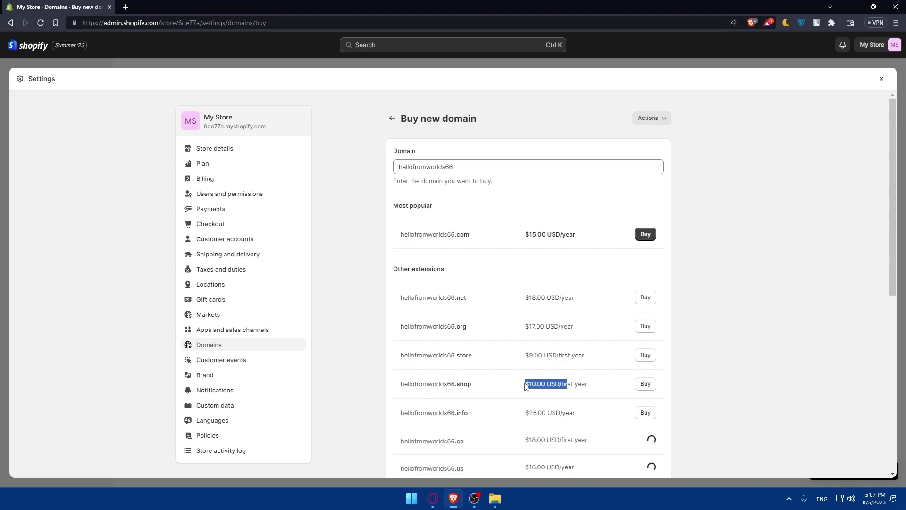
{"action": "scroll", "coordinate": [526, 385], "scroll_direction": "down", "scroll_amount": 7}
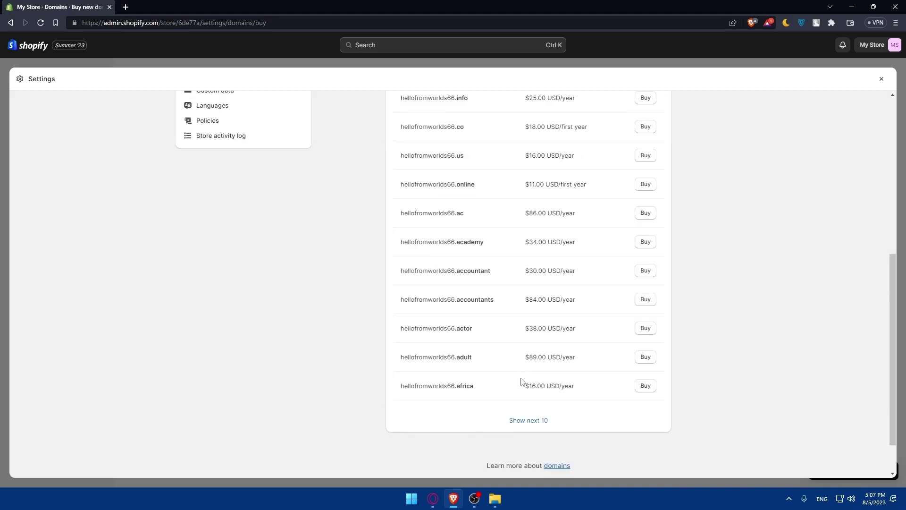
{"action": "scroll", "coordinate": [521, 382], "scroll_direction": "up", "scroll_amount": 7}
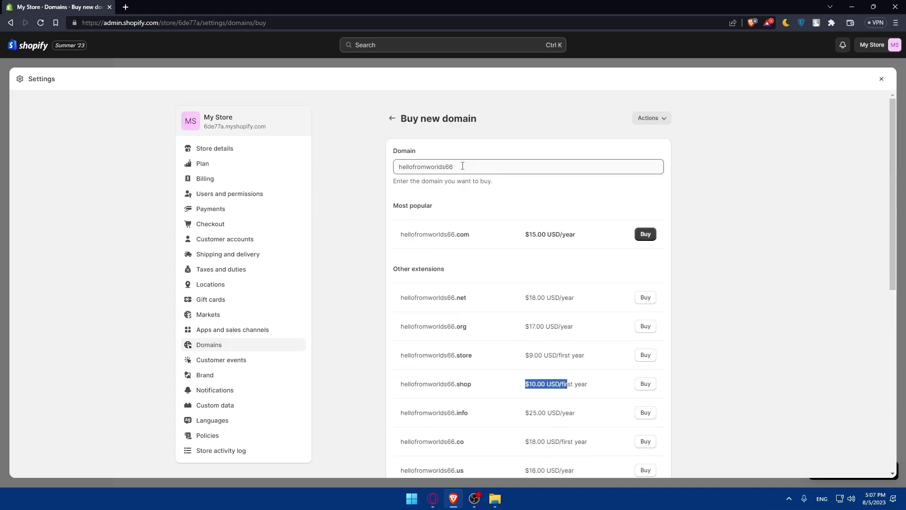
- Start connecting the existing domain mromix.com and reach its GoDaddy connection options
{"action": "left_click", "coordinate": [392, 118]}
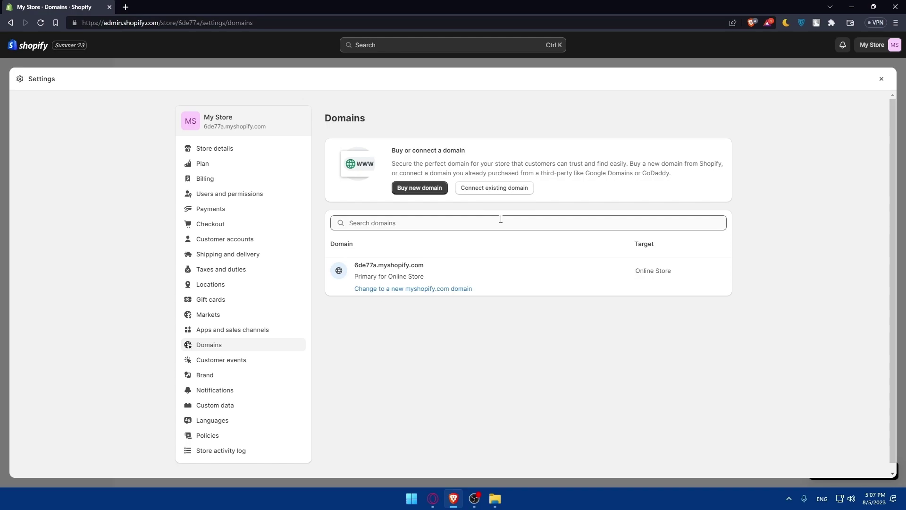
{"action": "left_click", "coordinate": [494, 189]}
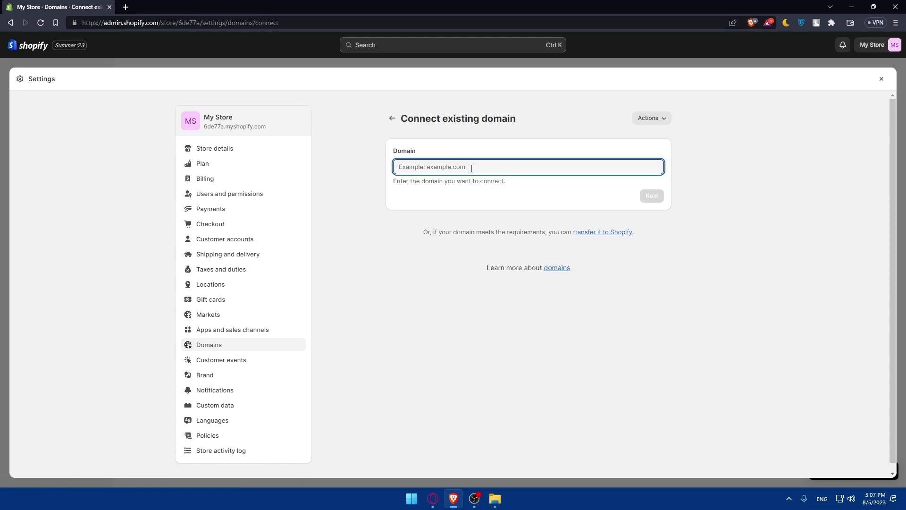
{"action": "type", "text": "mromix.com"}
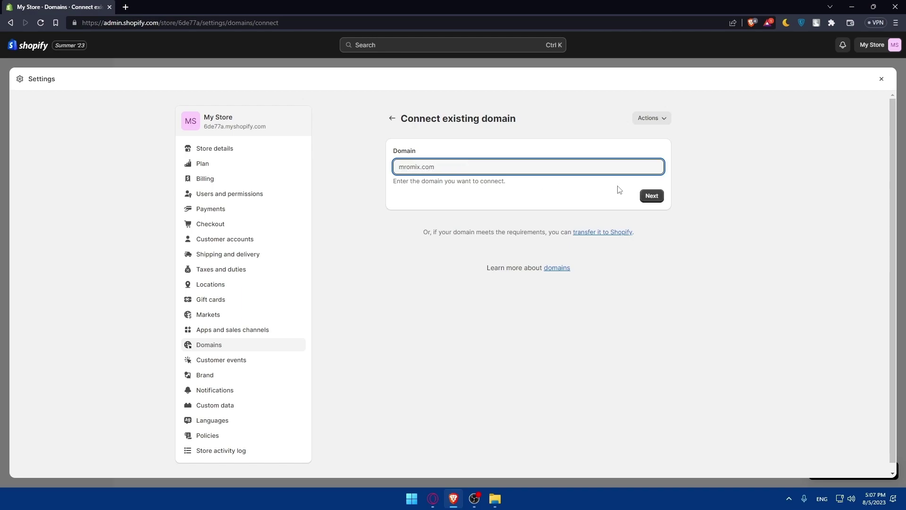
{"action": "left_click", "coordinate": [652, 196]}
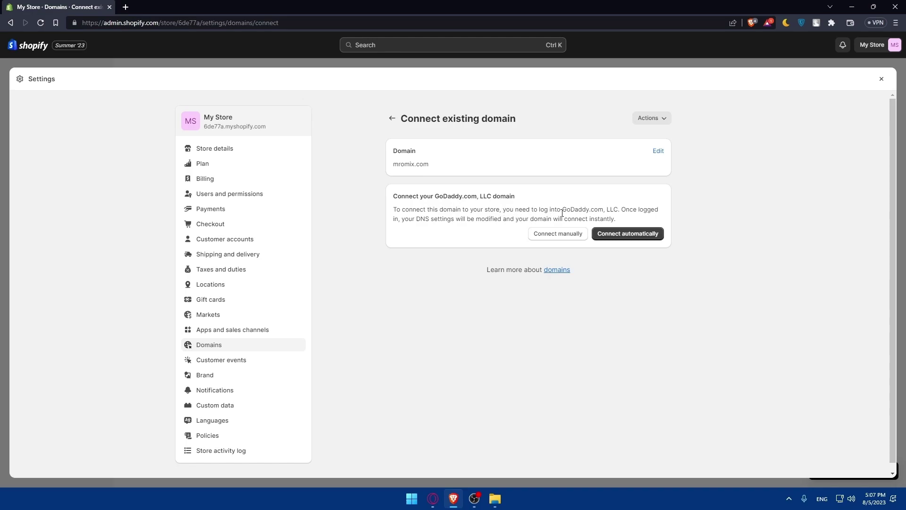
{"action": "left_click_drag", "start_coordinate": [561, 211], "coordinate": [604, 211]}
{"action": "left_click", "coordinate": [600, 198]}
- Choose automatic connection and sign in to GoDaddy with a Google account
{"action": "left_click", "coordinate": [621, 236]}
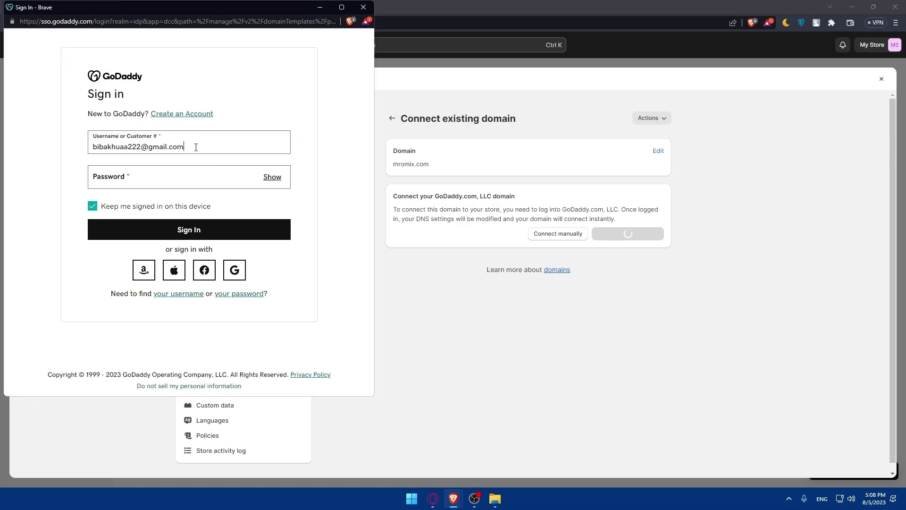
{"action": "left_click", "coordinate": [236, 271]}
{"action": "left_click", "coordinate": [179, 197]}
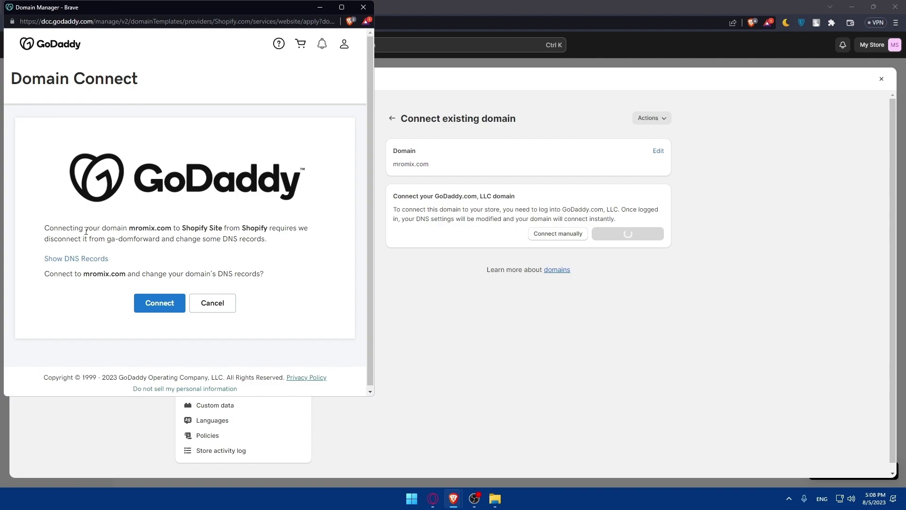
- Review the DNS record changes, approve connecting mromix.com to Shopify, and close the GoDaddy window
{"action": "left_click_drag", "start_coordinate": [134, 228], "coordinate": [165, 231]}
{"action": "left_click_drag", "start_coordinate": [81, 278], "coordinate": [258, 284]}
{"action": "left_click", "coordinate": [258, 284]}
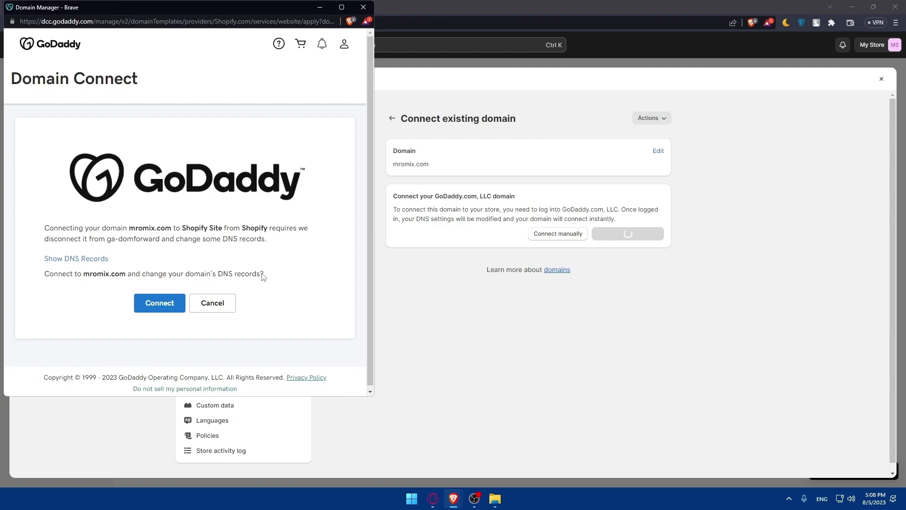
{"action": "right_click", "coordinate": [83, 258]}
{"action": "left_click", "coordinate": [73, 261]}
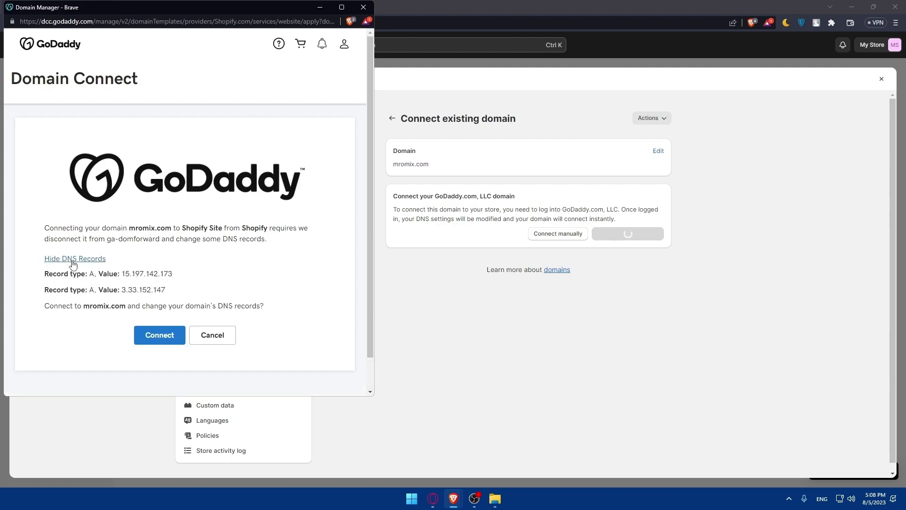
{"action": "left_click_drag", "start_coordinate": [118, 274], "coordinate": [170, 293]}
{"action": "left_click", "coordinate": [199, 287]}
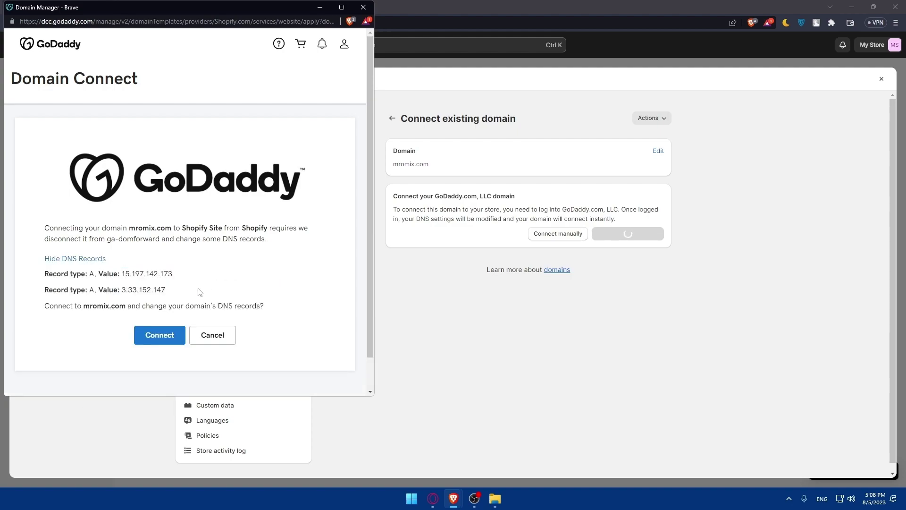
{"action": "left_click", "coordinate": [162, 341]}
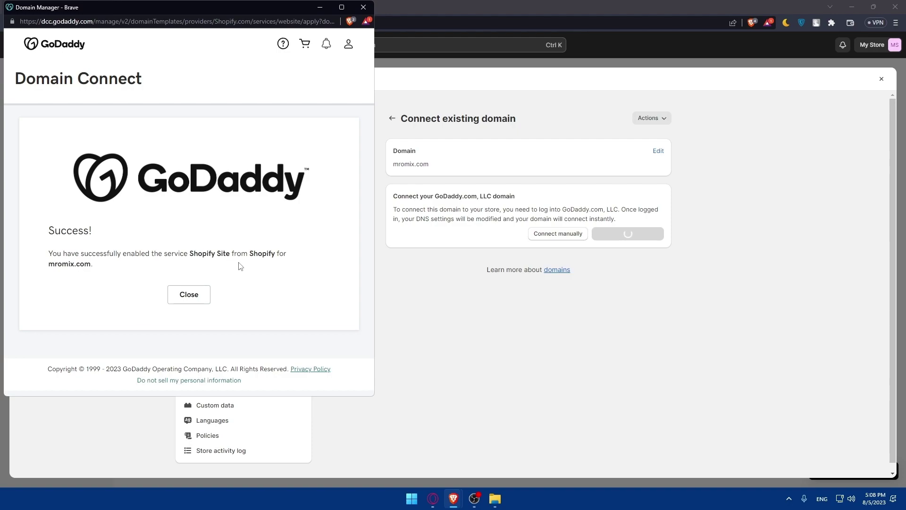
{"action": "left_click_drag", "start_coordinate": [98, 267], "coordinate": [48, 265]}
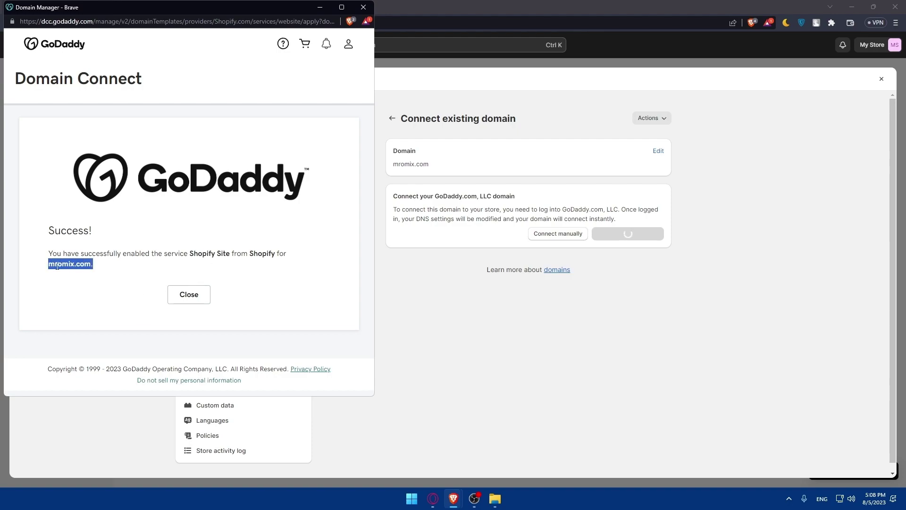
{"action": "left_click", "coordinate": [189, 294]}
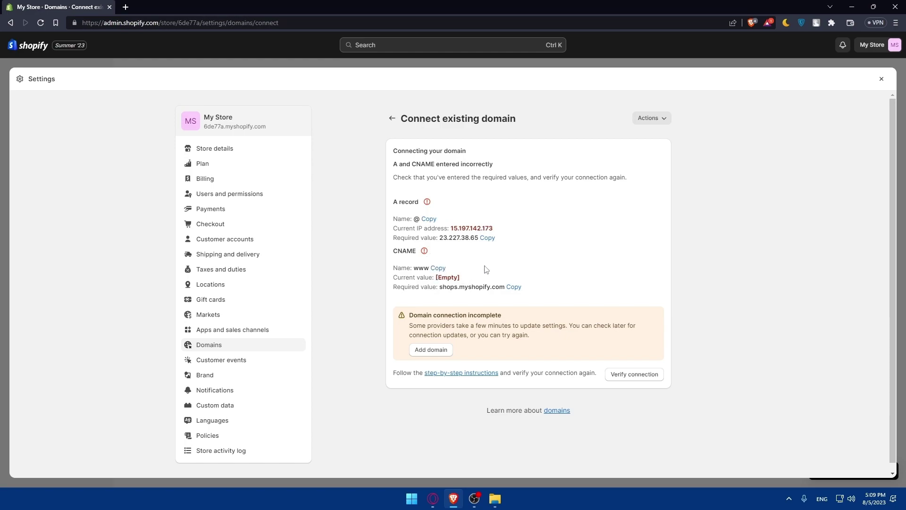
- Note the required A (23.227.38.65) and CNAME (shops.myshopify.com) values, then return to Domains
{"action": "scroll", "coordinate": [487, 269], "scroll_direction": "down", "scroll_amount": 1}
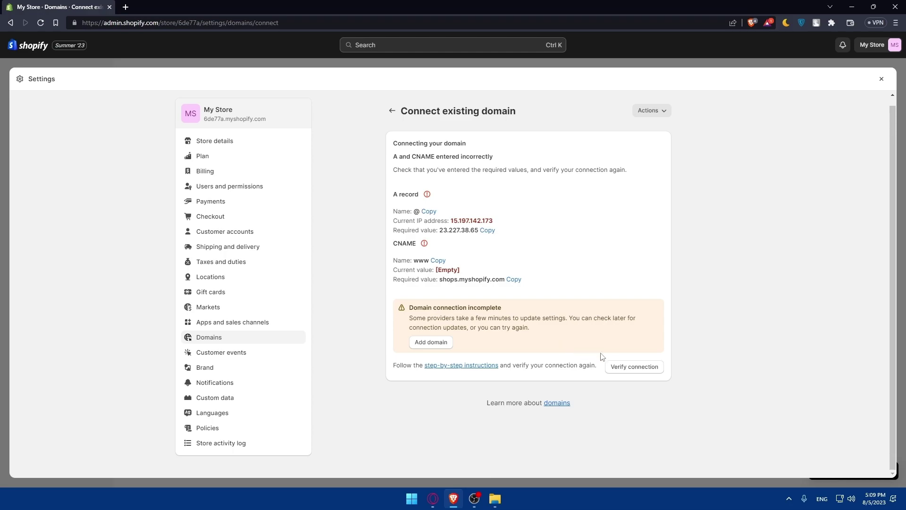
{"action": "left_click", "coordinate": [392, 110]}
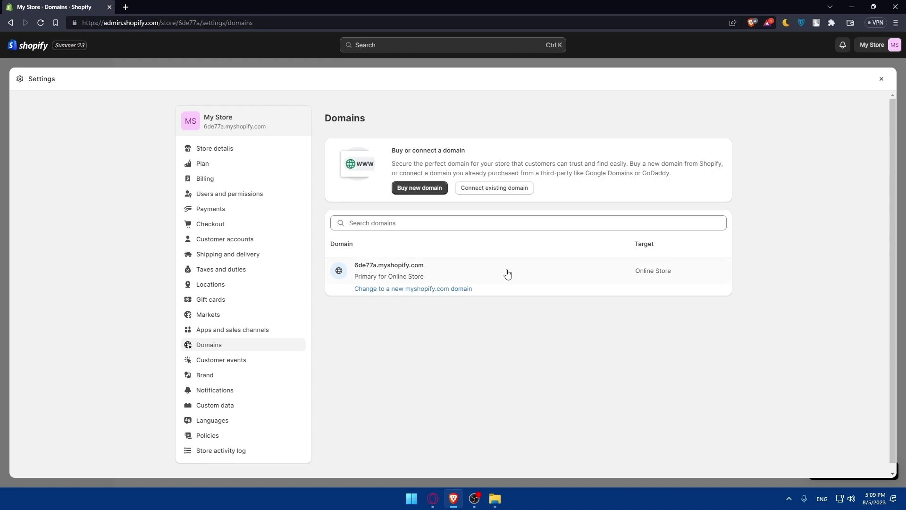
- Change the store's myshopify.com address to test94175.myshopify.com
{"action": "left_click", "coordinate": [399, 289]}
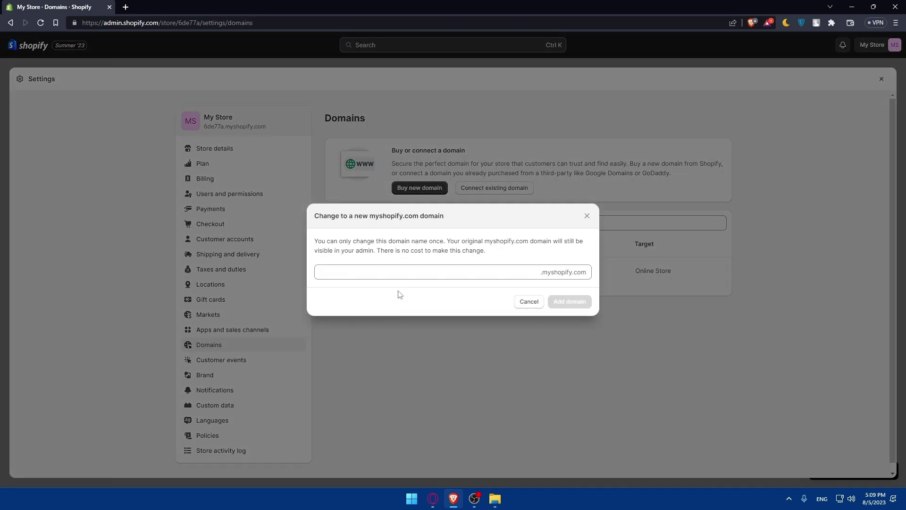
{"action": "left_click", "coordinate": [424, 271]}
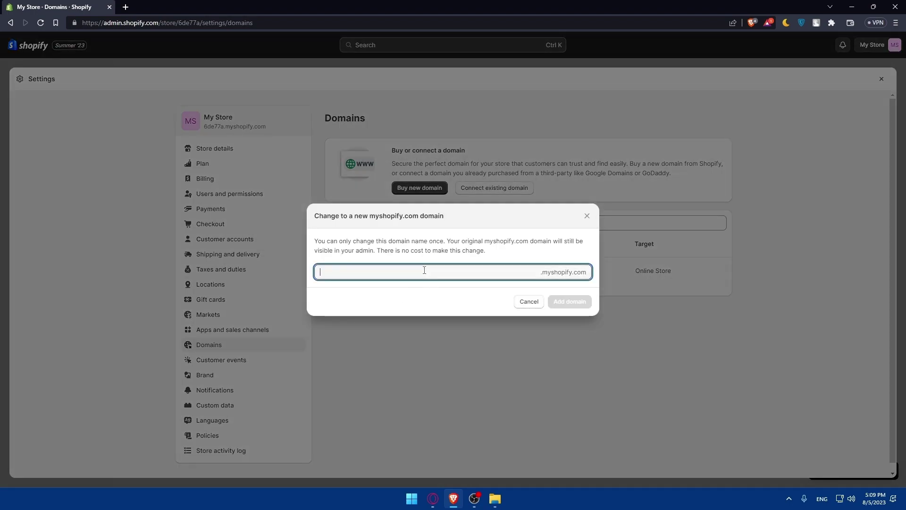
{"action": "type", "text": "test"}
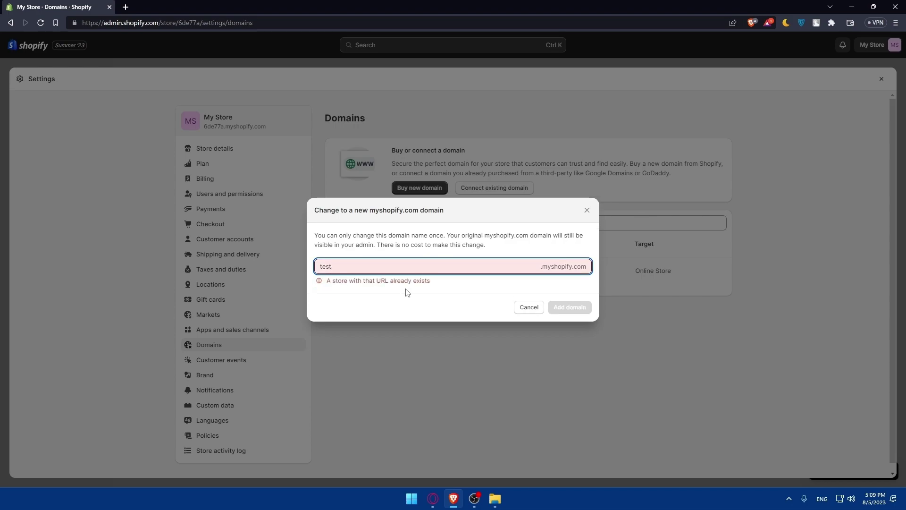
{"action": "type", "text": "941"}
{"action": "type", "text": "75"}
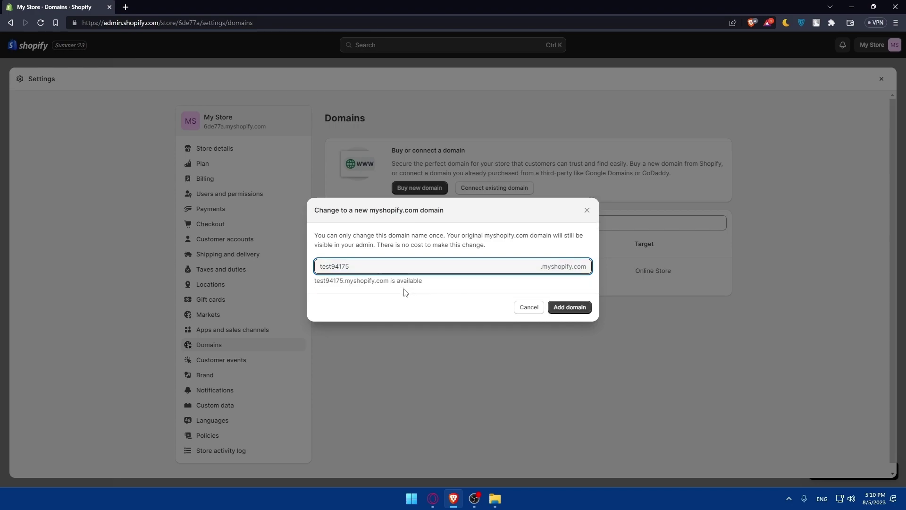
{"action": "left_click", "coordinate": [563, 307]}
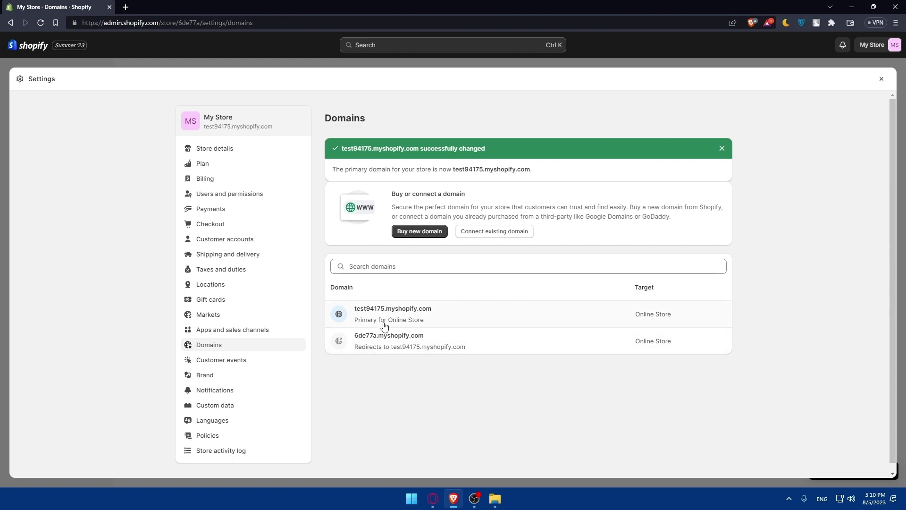
- View the test94175.myshopify.com domain details, then return to the Domains list
{"action": "left_click_drag", "start_coordinate": [356, 310], "coordinate": [371, 312]}
{"action": "left_click", "coordinate": [383, 312]}
{"action": "key", "text": "alt+Left"}
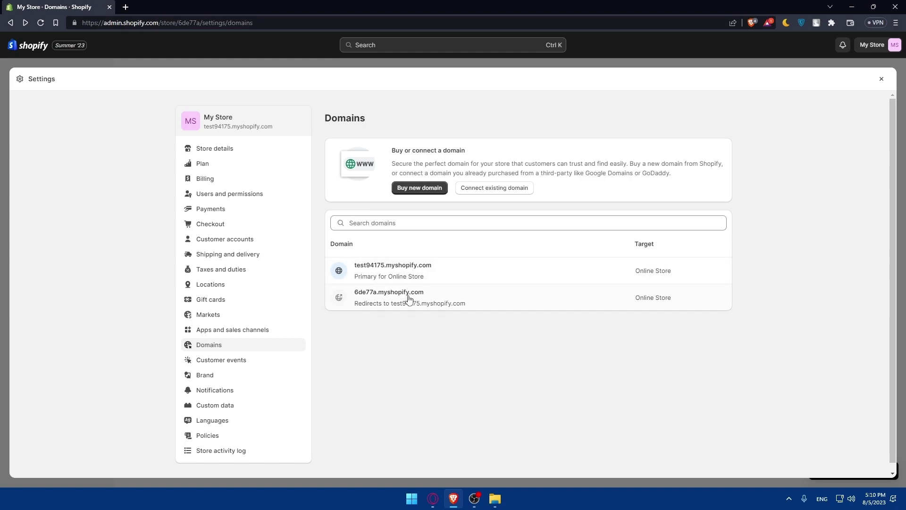
- Preview the Buy new domain page, then exit Settings to the admin Home page
{"action": "left_click", "coordinate": [425, 189]}
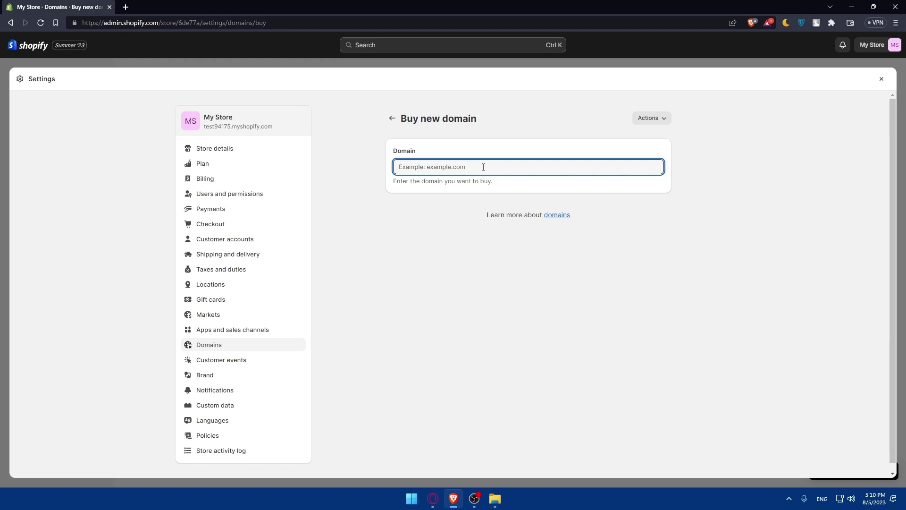
{"action": "left_click", "coordinate": [391, 118]}
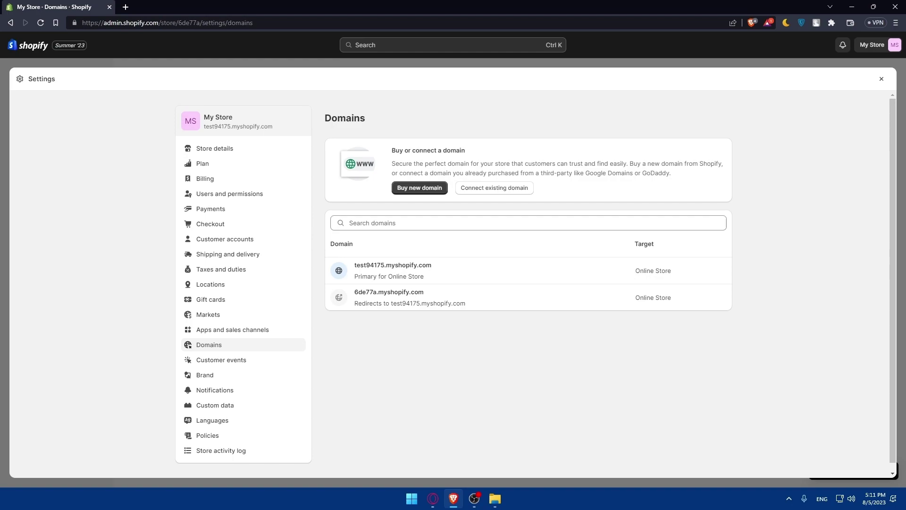
{"action": "left_click", "coordinate": [881, 79]}
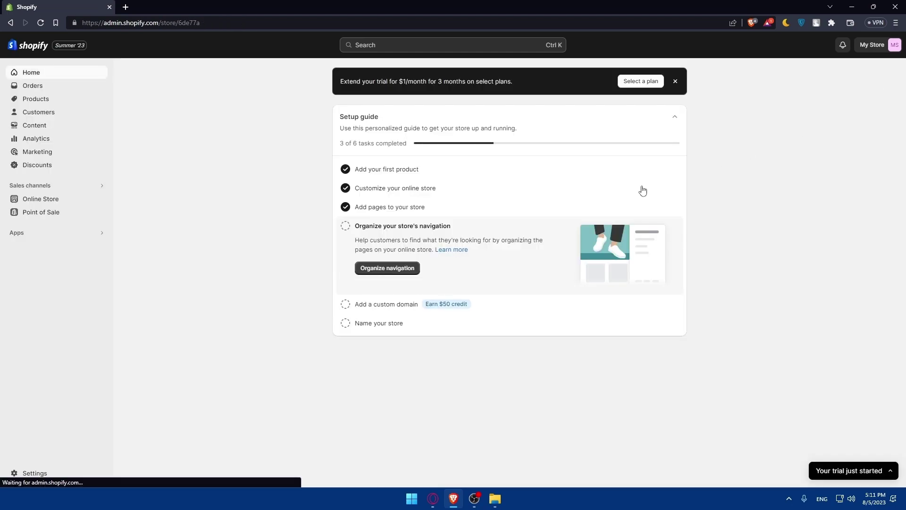